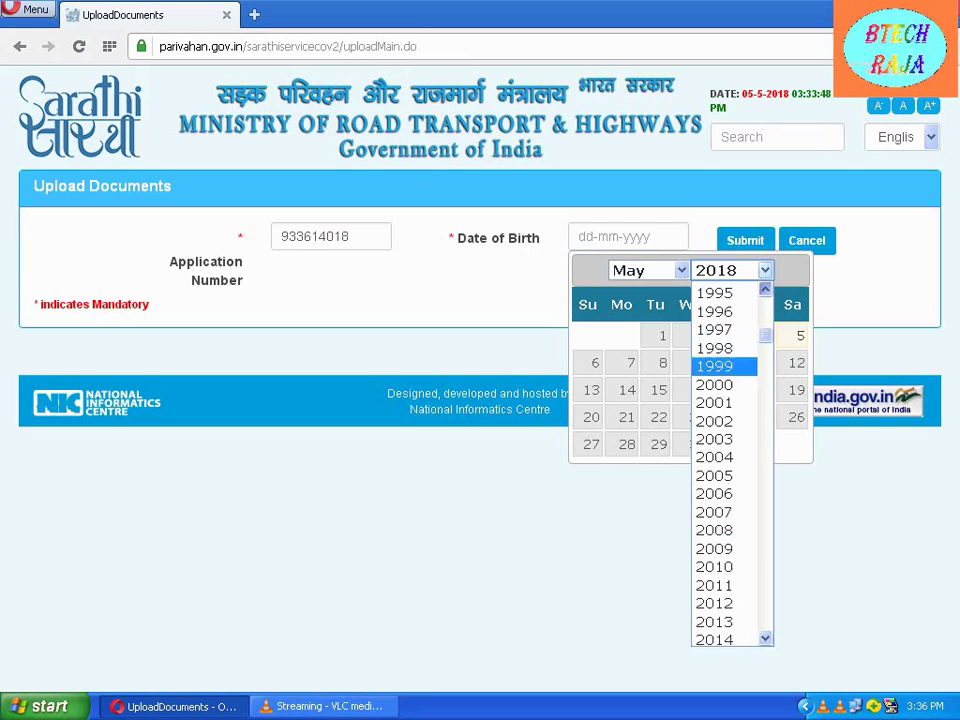
Step: Pick the applicant's date of birth from the calendar on the document upload form
{"action": "scroll", "coordinate": [724, 460], "scroll_direction": "up", "scroll_amount": 5}
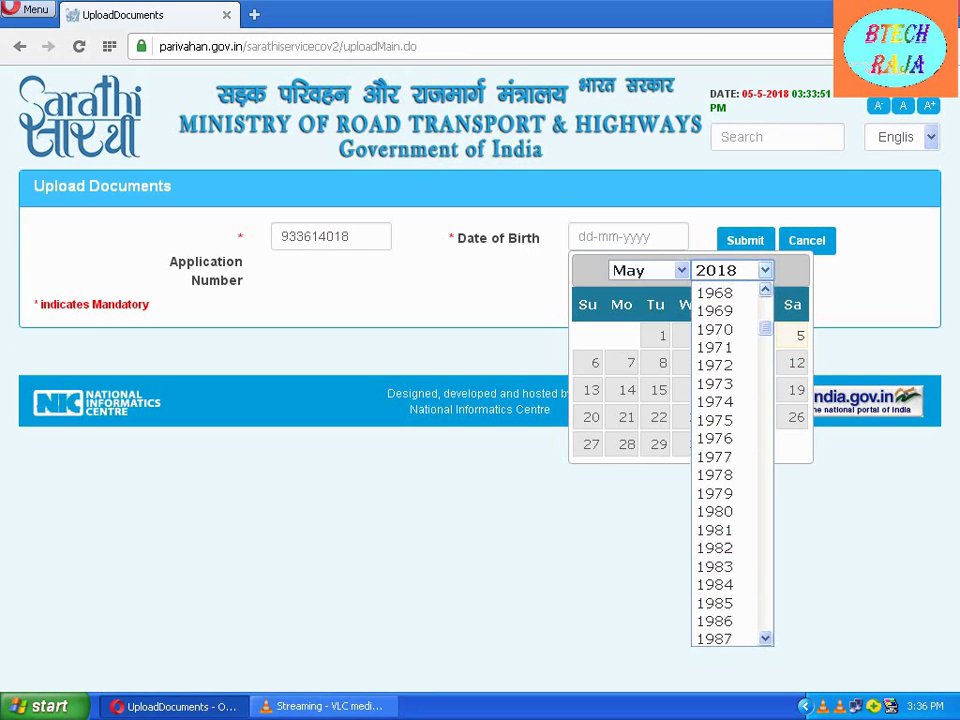
{"action": "scroll", "coordinate": [724, 460], "scroll_direction": "up", "scroll_amount": 1}
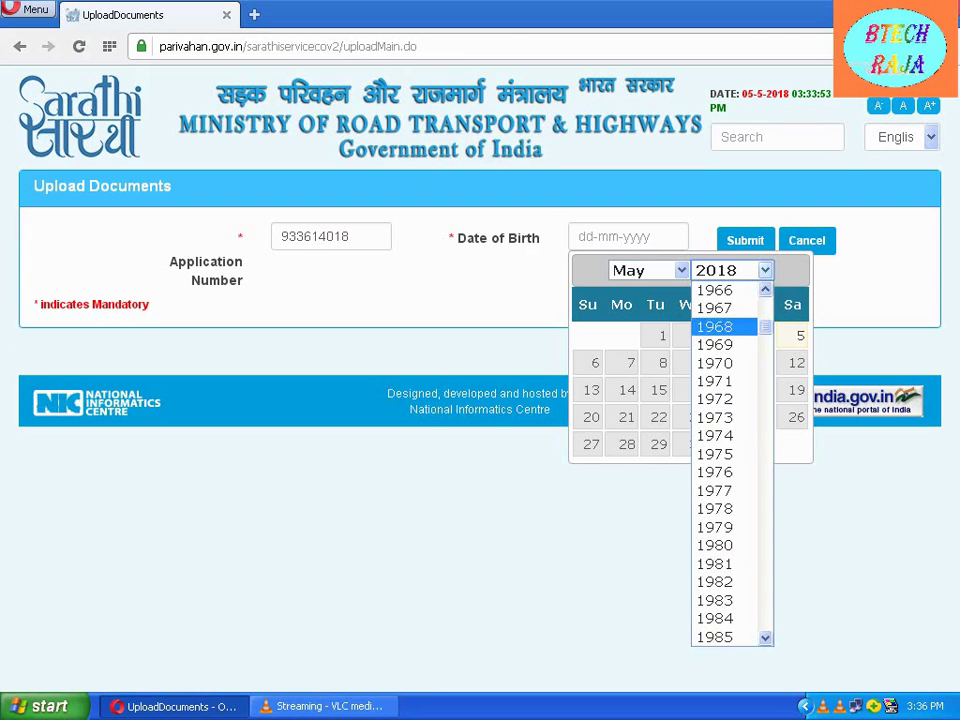
{"action": "left_click", "coordinate": [714, 326]}
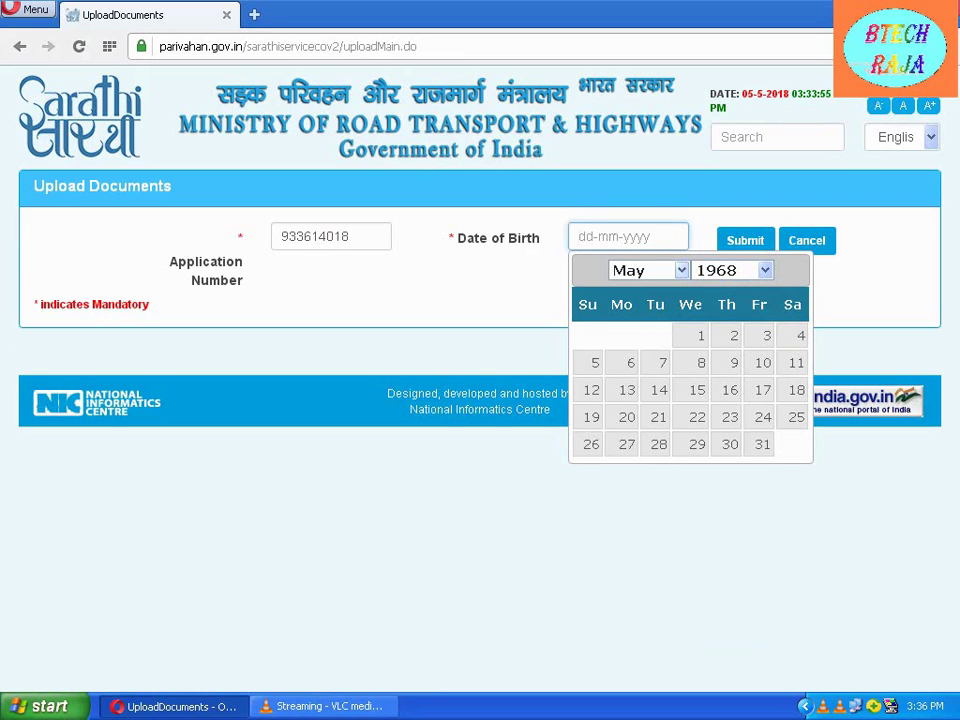
{"action": "left_click", "coordinate": [648, 270]}
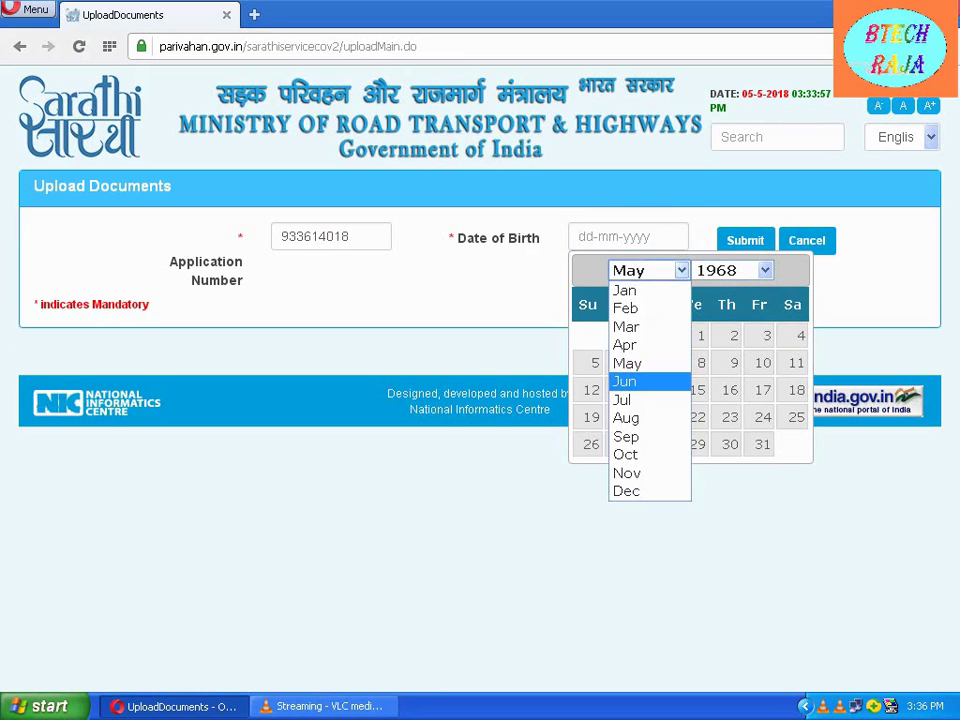
{"action": "left_click", "coordinate": [624, 381]}
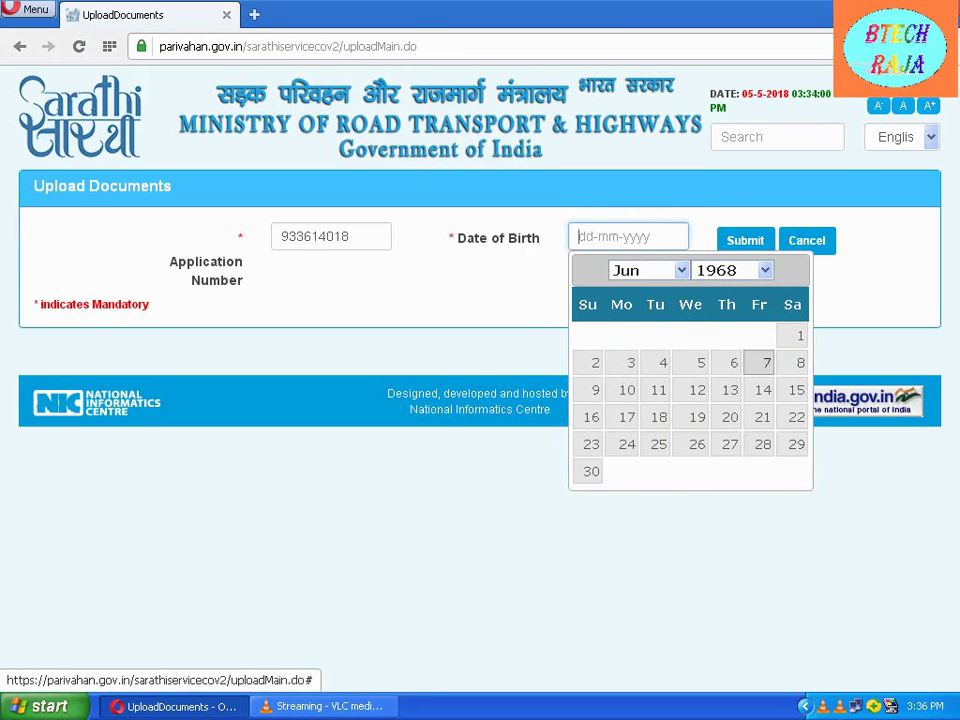
{"action": "left_click", "coordinate": [799, 362]}
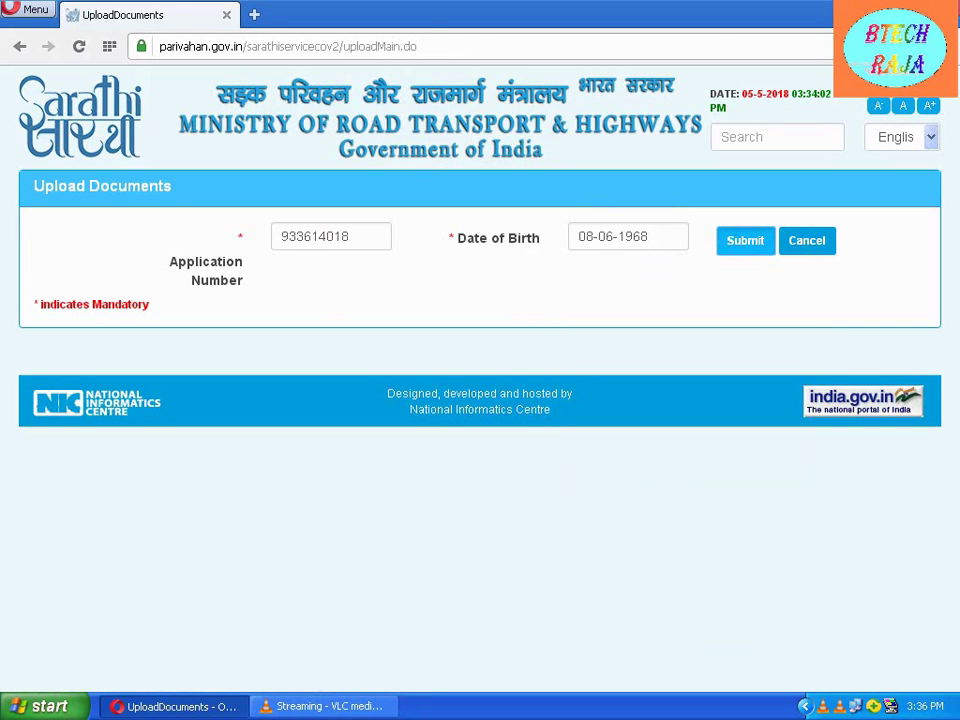
Step: Submit the application number and date of birth, and accept the applicant information to load the required documents
{"action": "left_click", "coordinate": [745, 240]}
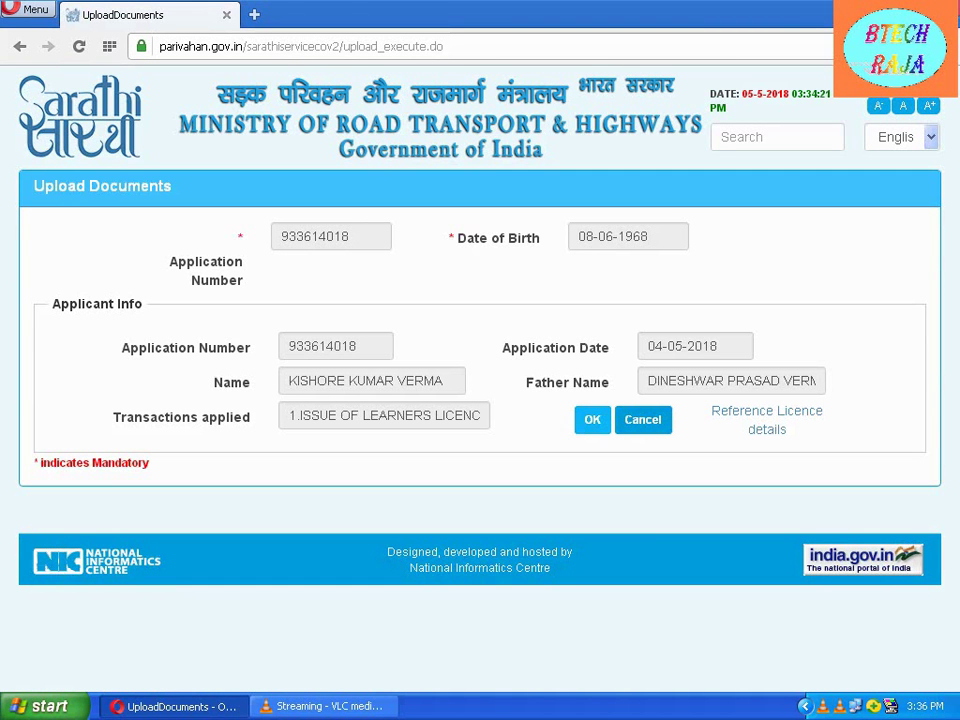
{"action": "left_click", "coordinate": [592, 419]}
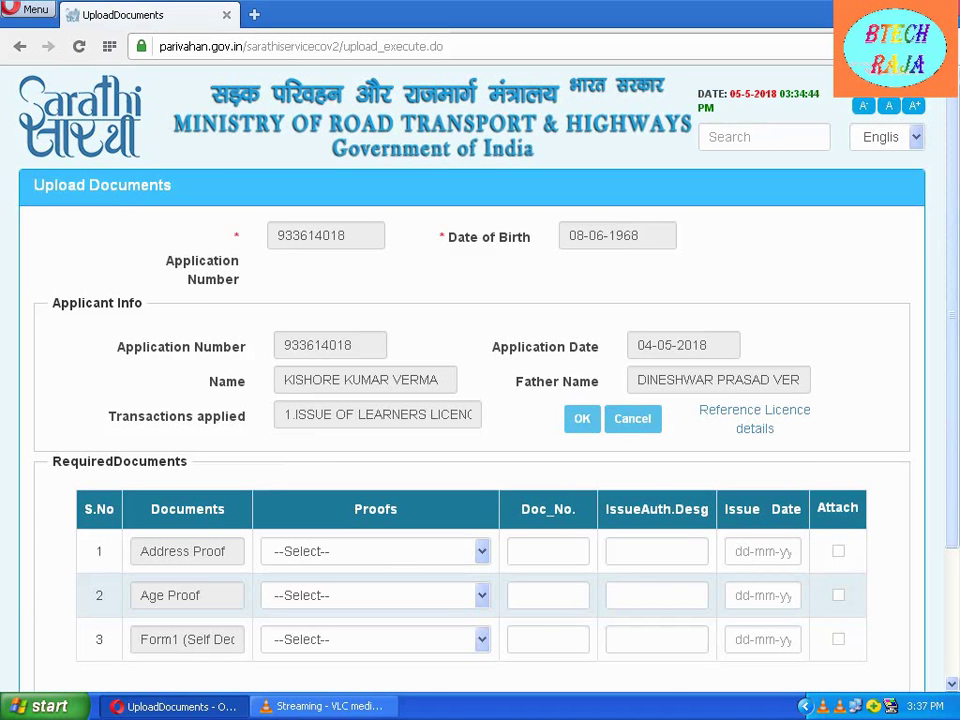
Step: Look through the accepted proofs for Address Proof, from AADHAR Card to LIC Policy Statement, without choosing one
{"action": "scroll", "coordinate": [470, 400], "scroll_direction": "down", "scroll_amount": 3}
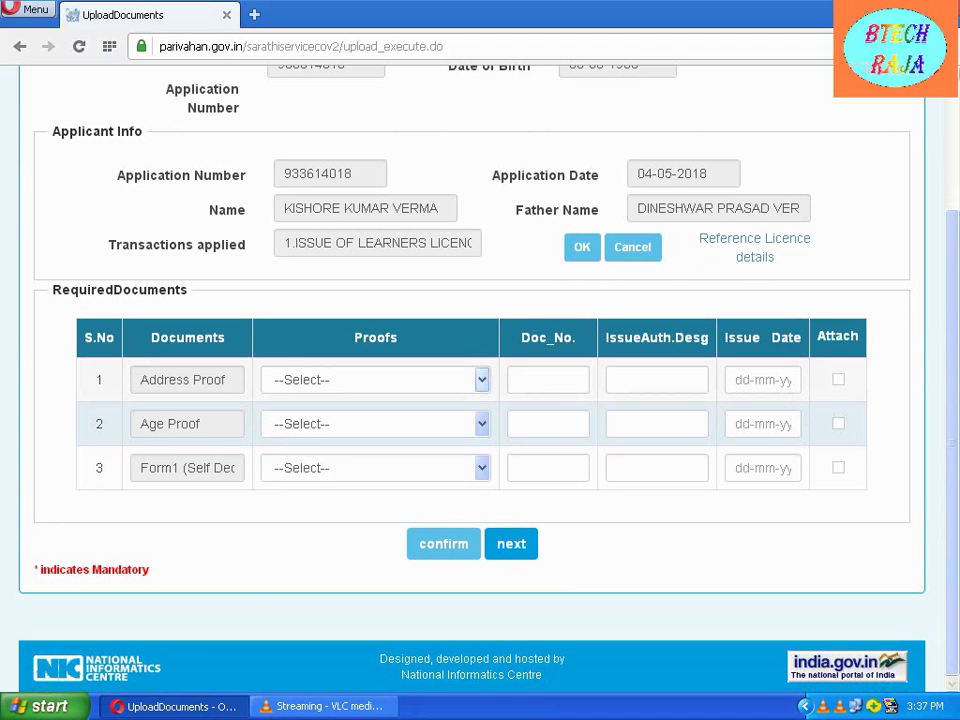
{"action": "left_click", "coordinate": [481, 379]}
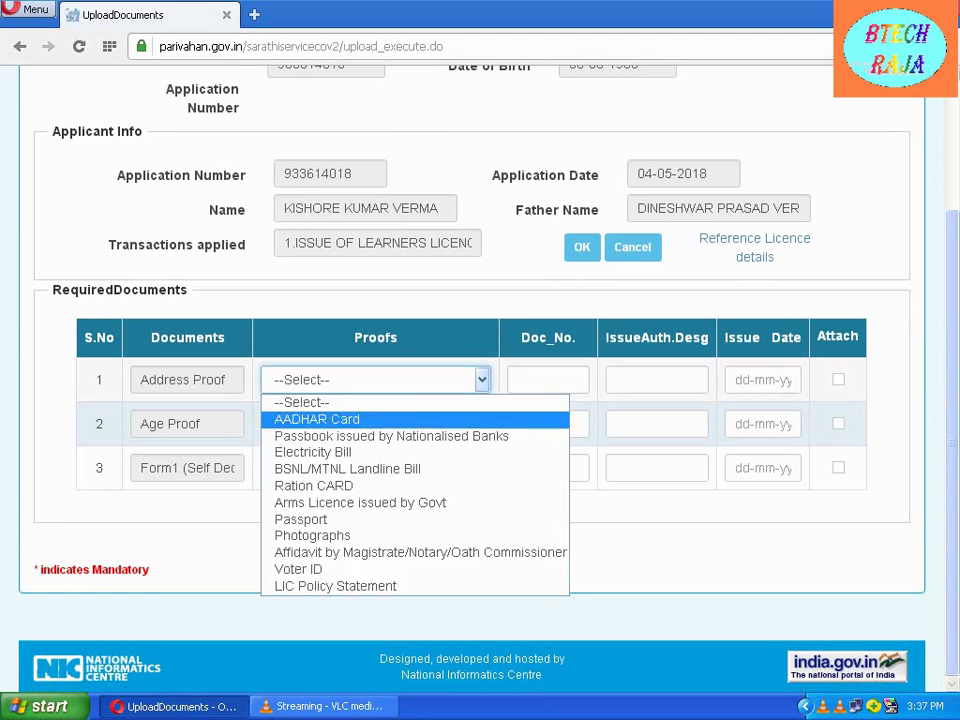
{"action": "key", "text": "Down"}
{"action": "key", "text": "Down"}
{"action": "key", "text": "Down"}
{"action": "key", "text": "Down"}
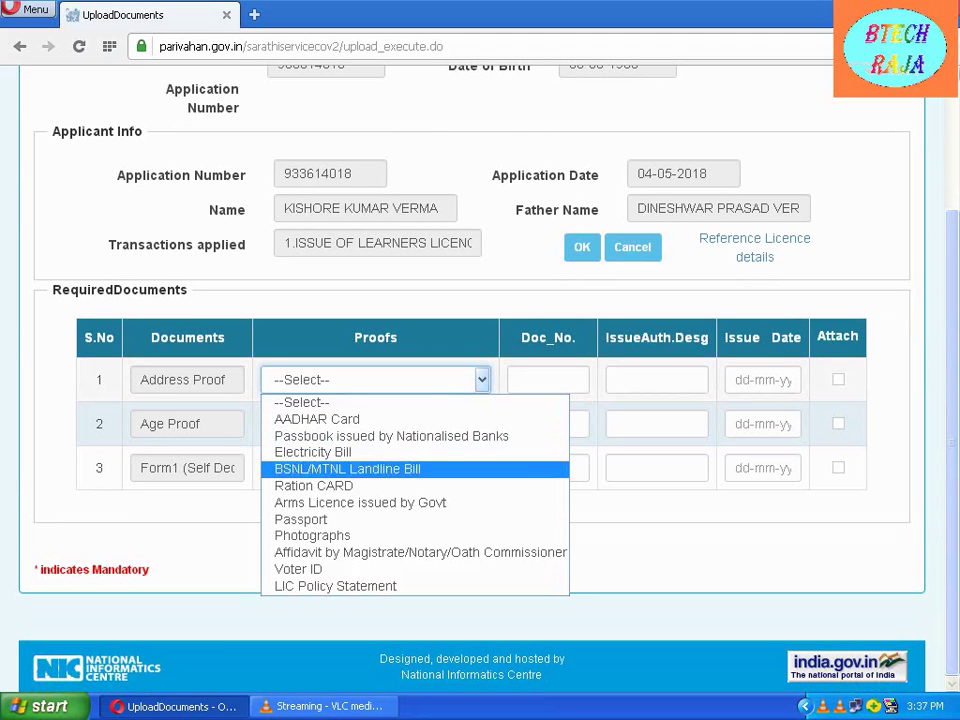
{"action": "key", "text": "Down"}
{"action": "key", "text": "Down"}
{"action": "key", "text": "Down"}
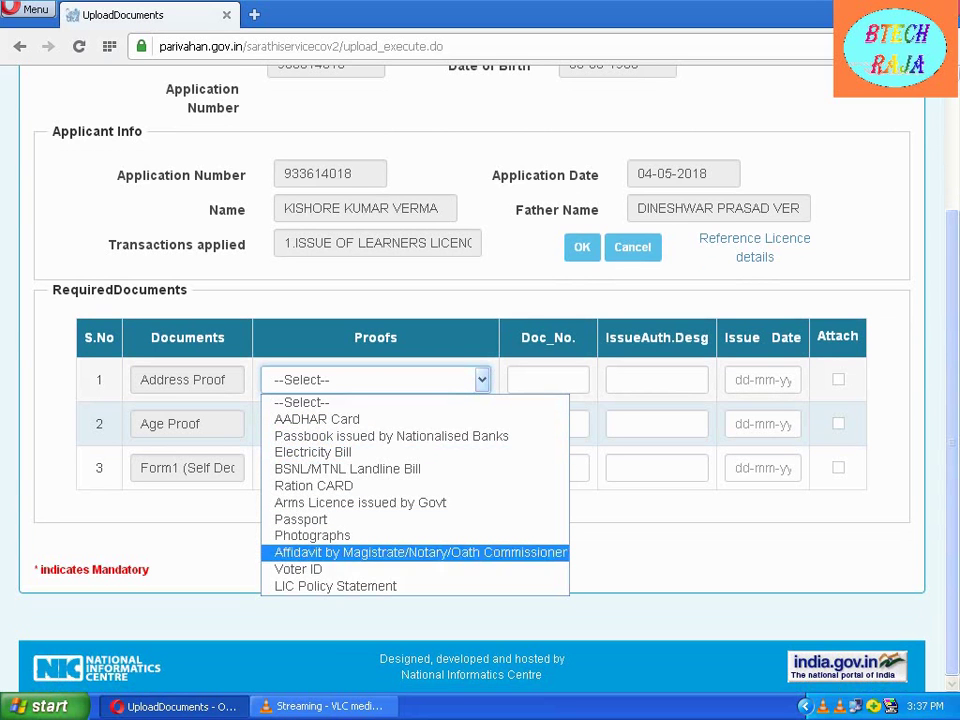
{"action": "key", "text": "Down"}
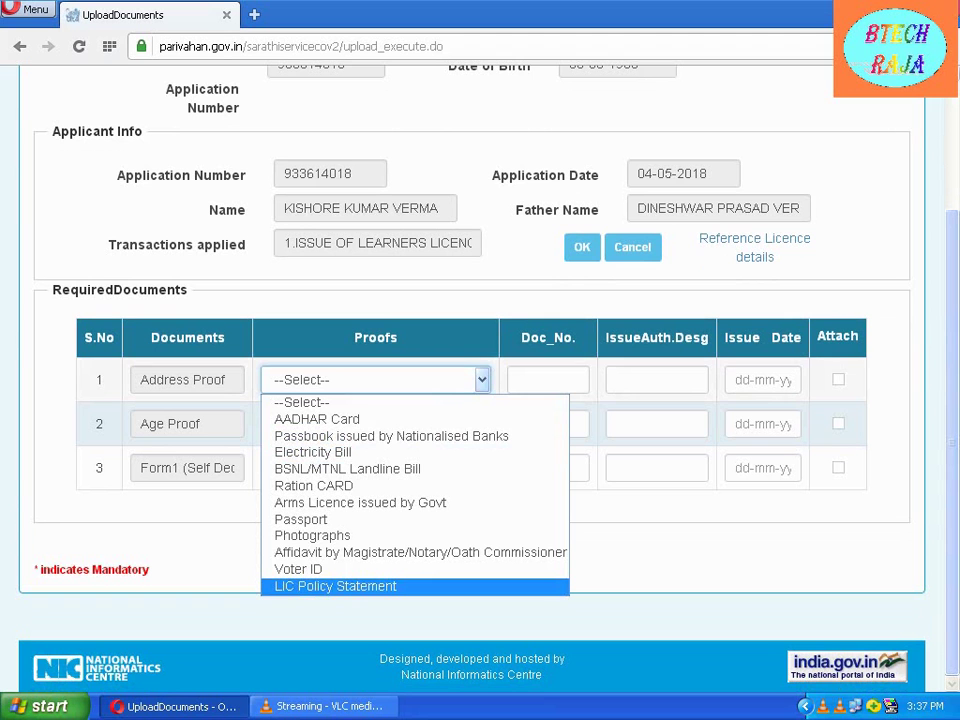
{"action": "key", "text": "Up"}
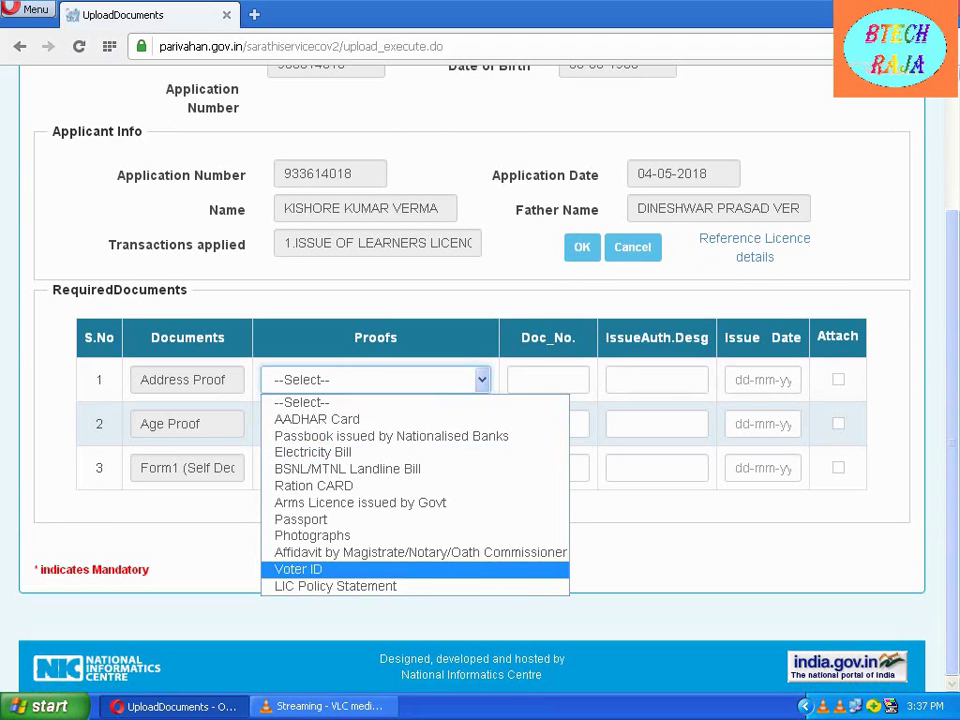
{"action": "key", "text": "Escape"}
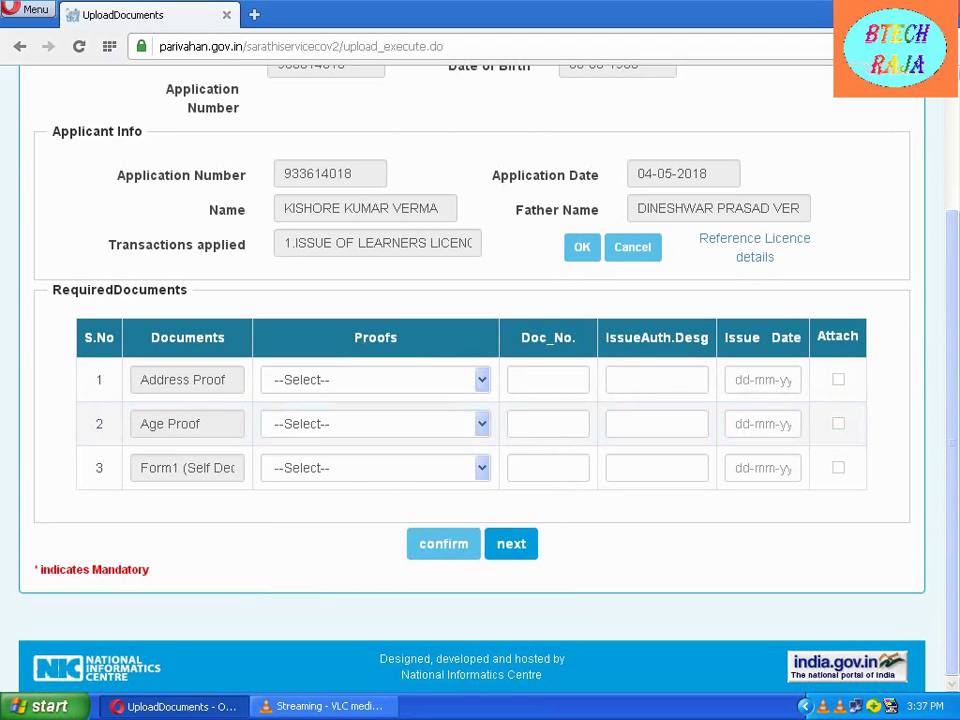
Step: Look through the accepted proofs for Age Proof, from SSLC Certificate to LIC Policy Statement, without choosing one
{"action": "key", "text": "alt+Down"}
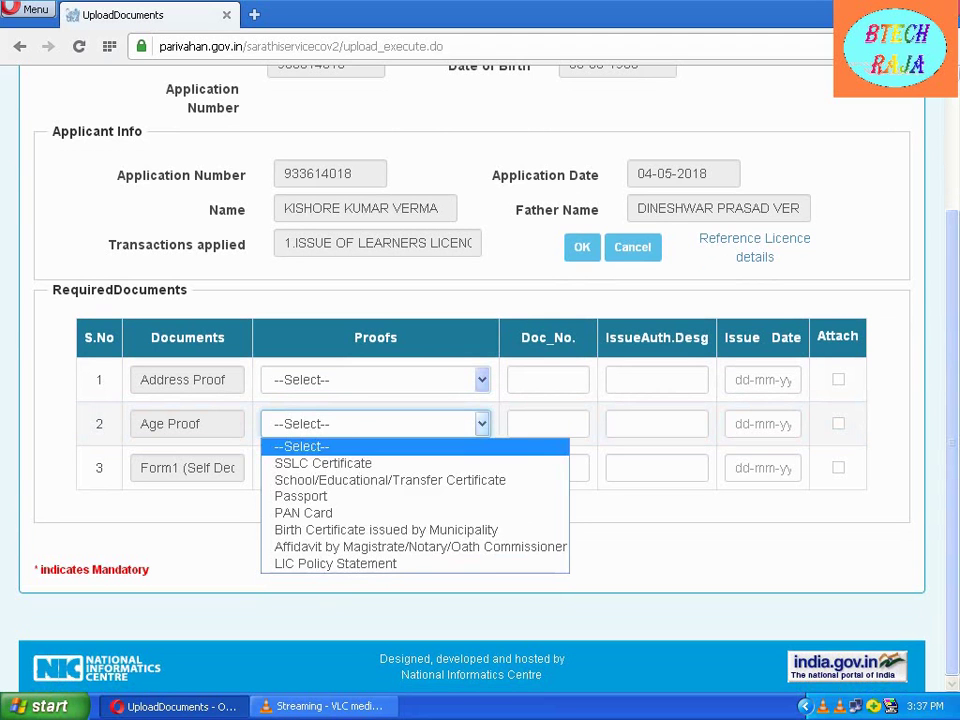
{"action": "key", "text": "Down"}
{"action": "key", "text": "Down"}
{"action": "key", "text": "Down"}
{"action": "key", "text": "Down"}
{"action": "key", "text": "Down"}
{"action": "key", "text": "Down"}
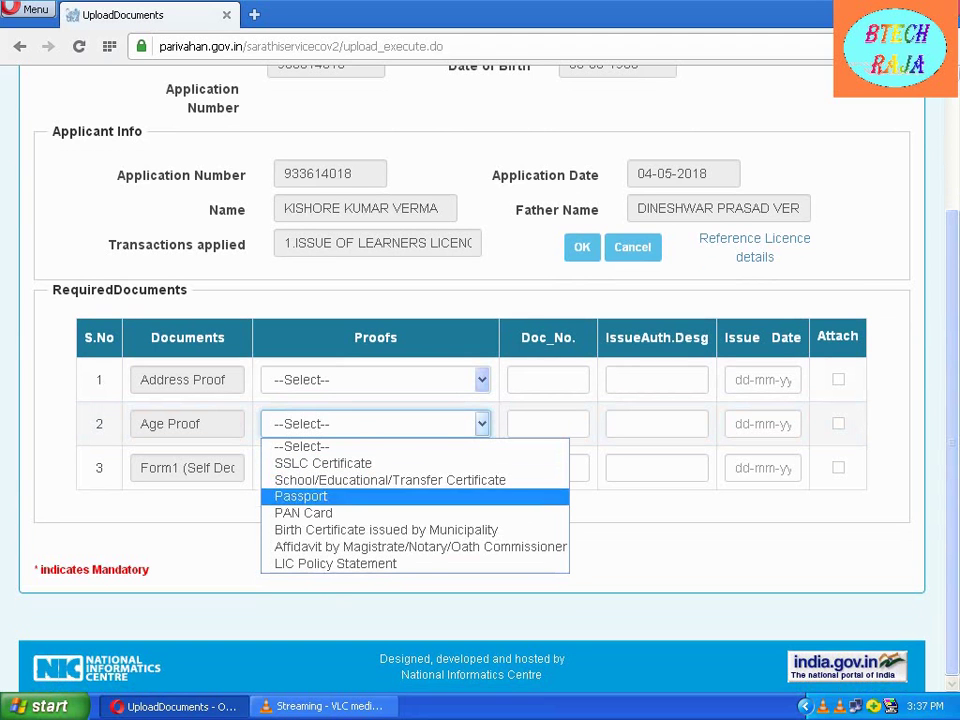
{"action": "key", "text": "Down"}
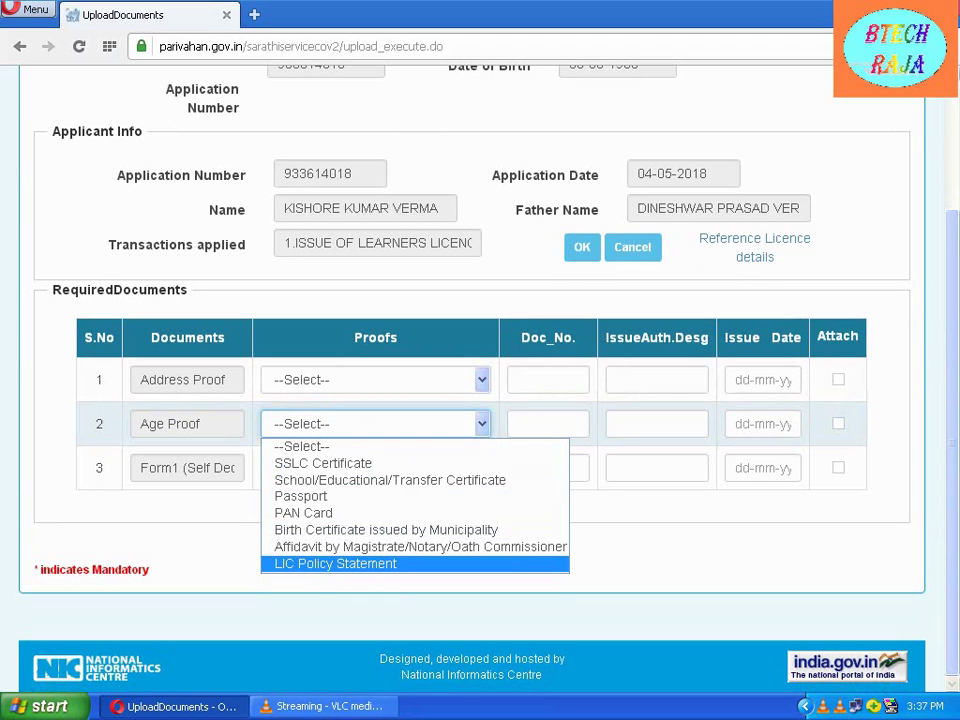
{"action": "key", "text": "Escape"}
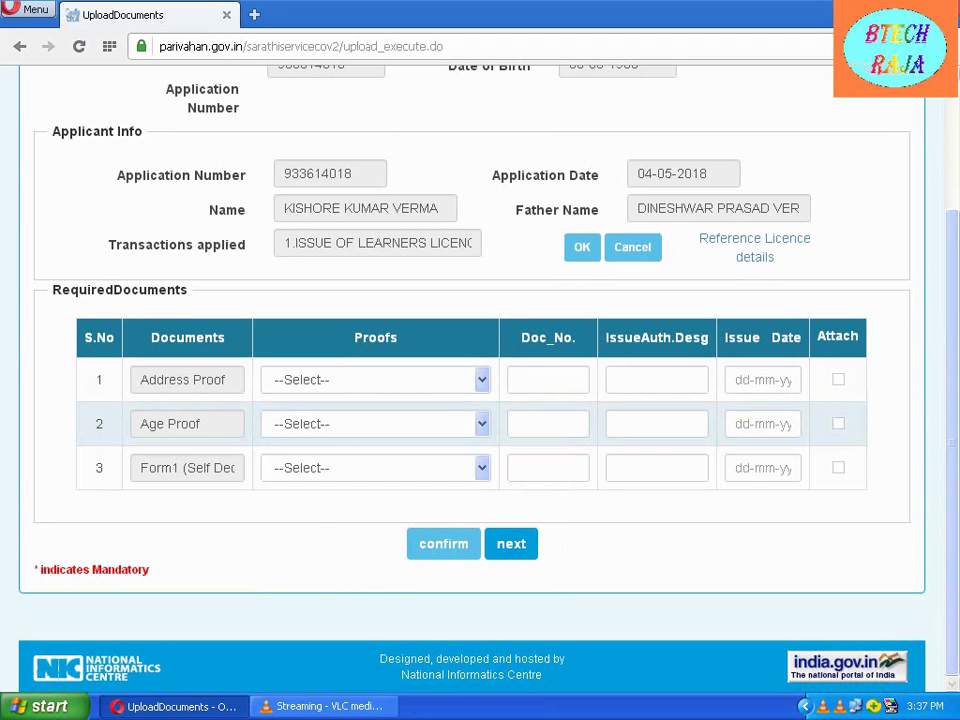
Step: Check the proof options for the Form1 self-declaration document without choosing one
{"action": "key", "text": "alt+Down"}
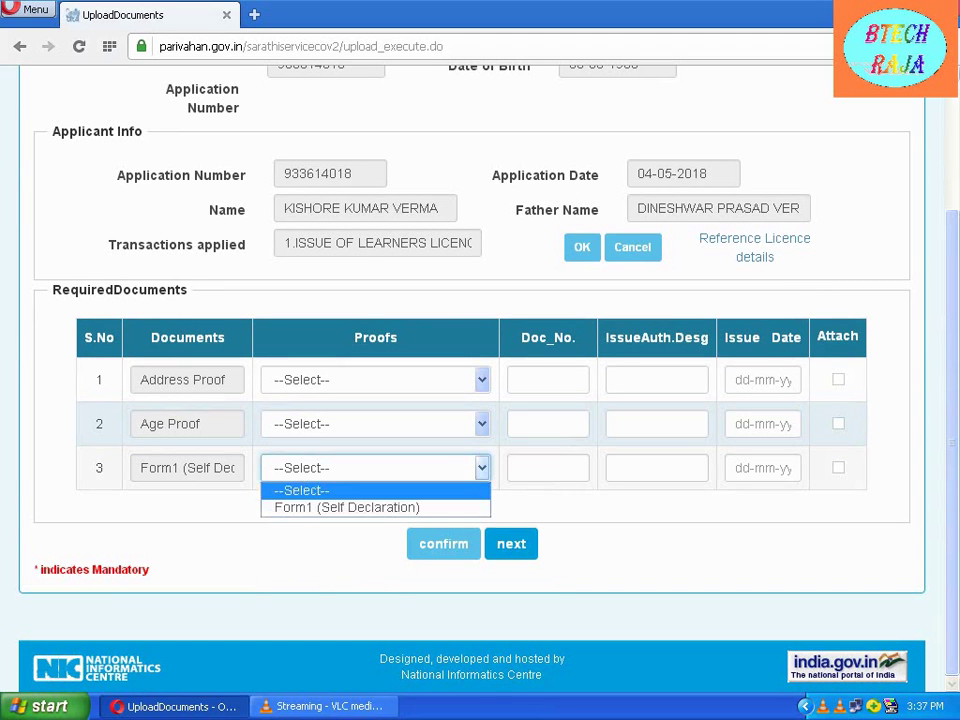
{"action": "key", "text": "Down"}
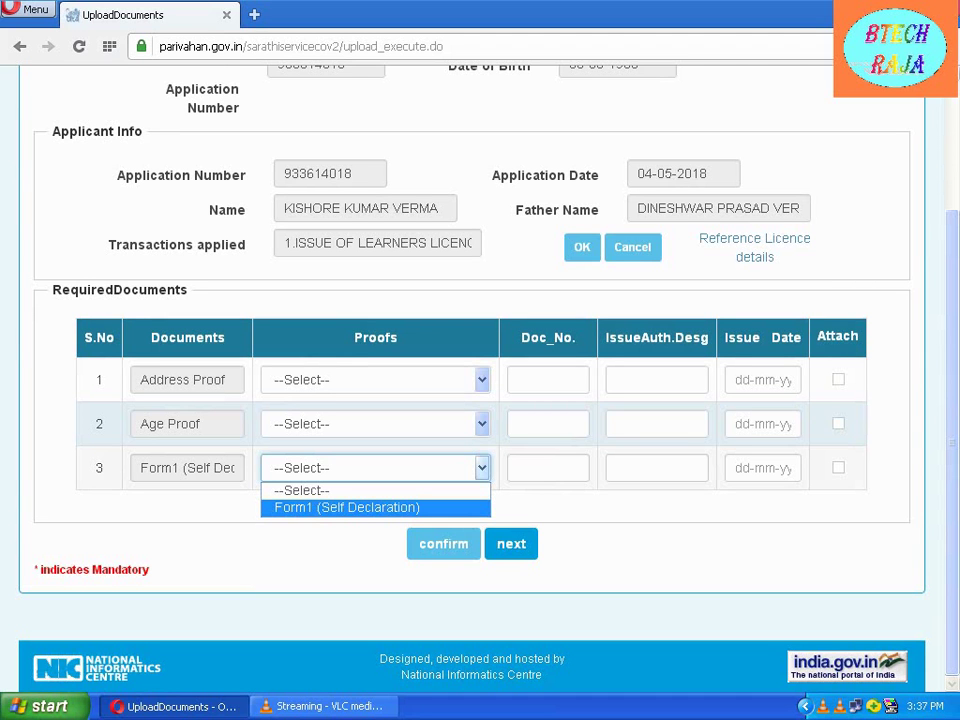
{"action": "key", "text": "Escape"}
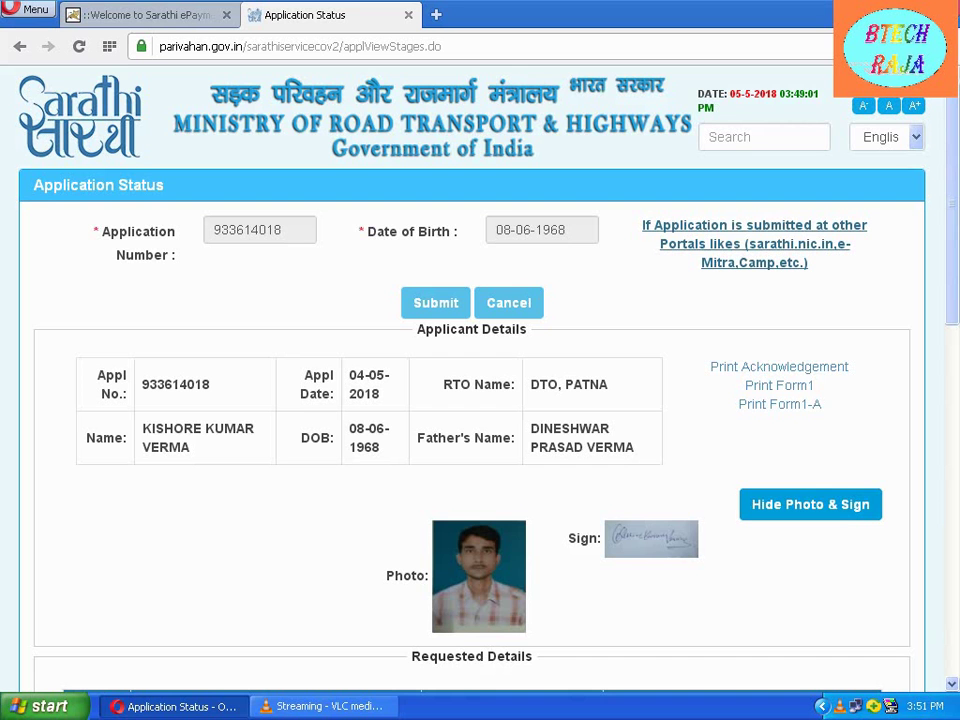
Step: Examine the application status page: applicant details, requested licence, stages to be completed and the applicant's completed flow details
{"action": "scroll", "coordinate": [480, 400], "scroll_direction": "down", "scroll_amount": 1}
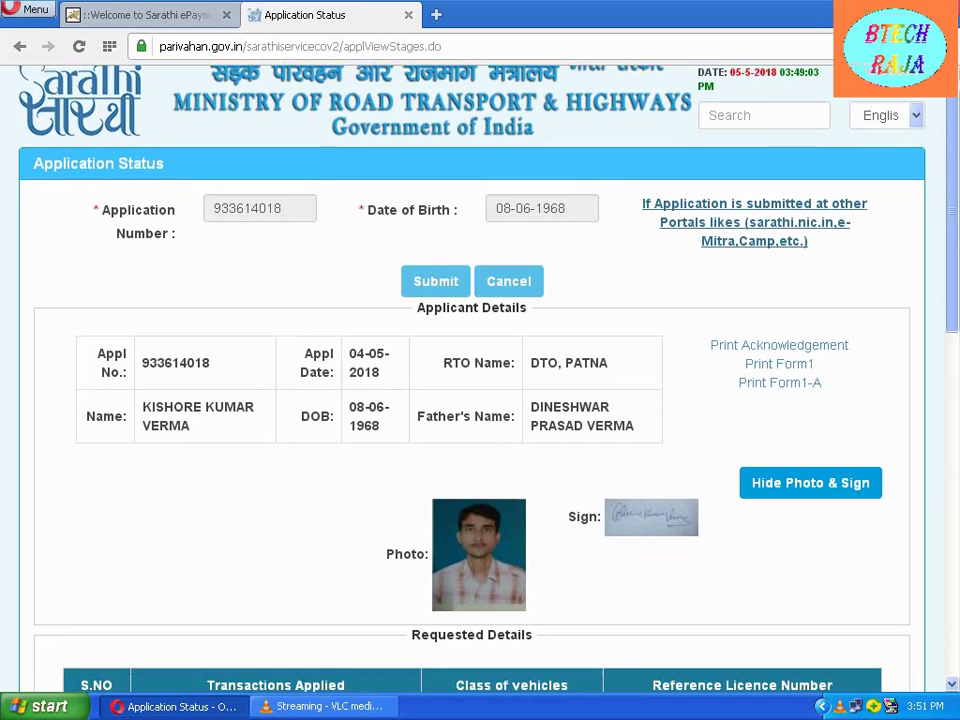
{"action": "scroll", "coordinate": [480, 400], "scroll_direction": "down", "scroll_amount": 1}
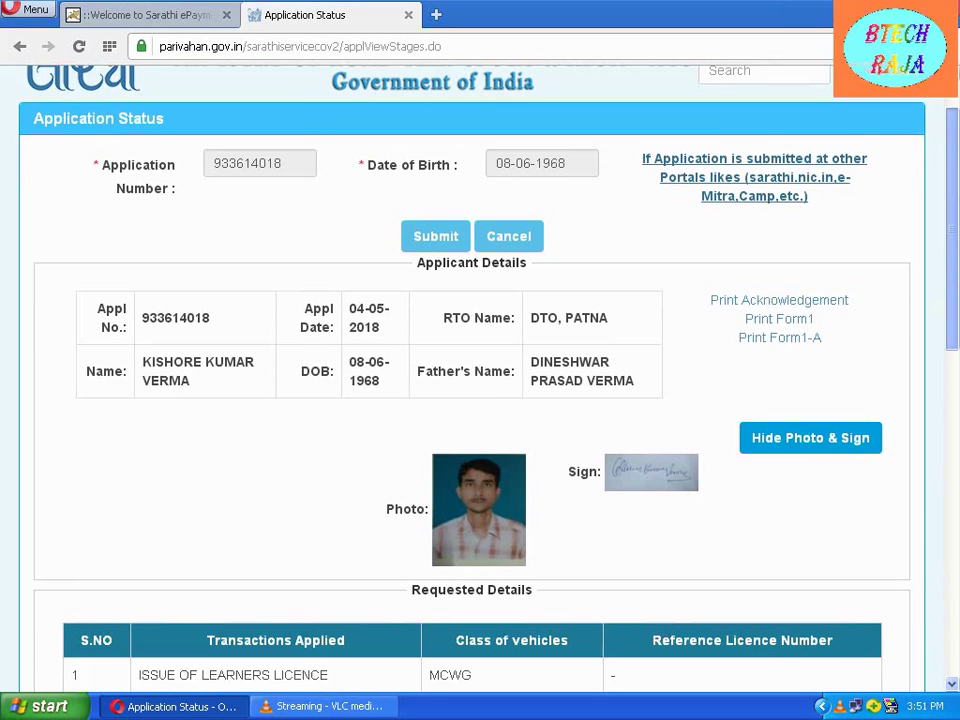
{"action": "scroll", "coordinate": [480, 400], "scroll_direction": "down", "scroll_amount": 5}
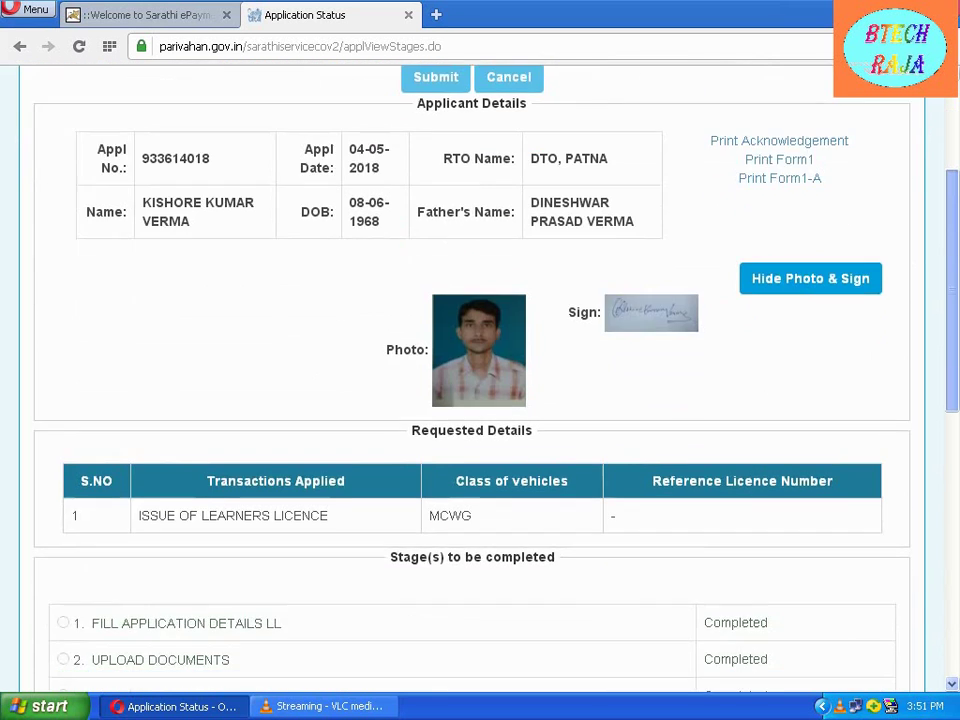
{"action": "scroll", "coordinate": [480, 400], "scroll_direction": "down", "scroll_amount": 4}
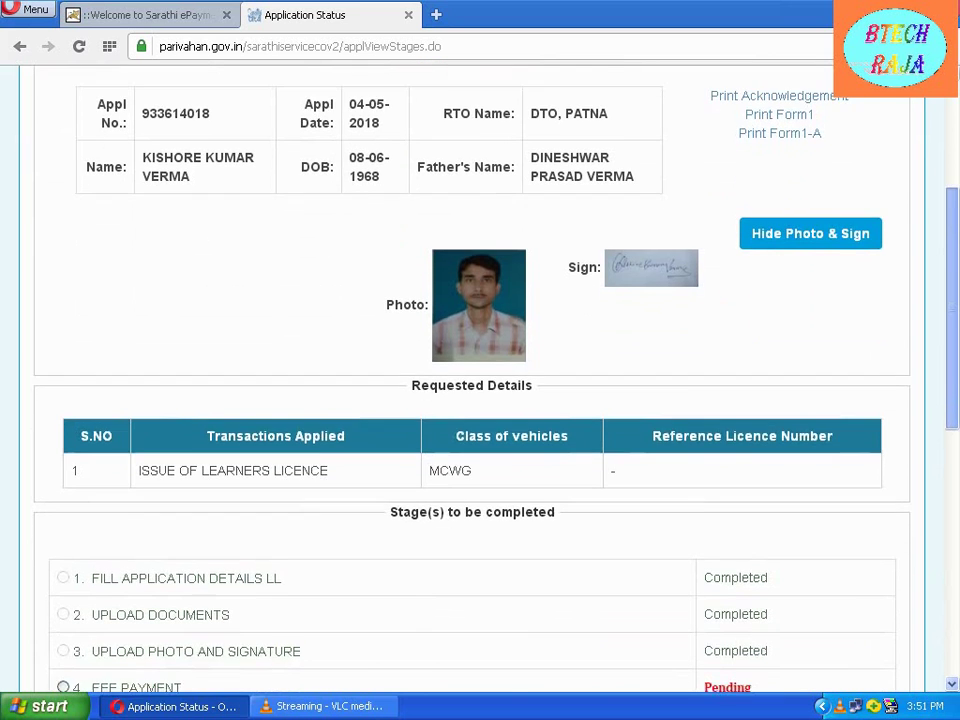
{"action": "scroll", "coordinate": [480, 400], "scroll_direction": "down", "scroll_amount": 1}
{"action": "scroll", "coordinate": [480, 400], "scroll_direction": "up", "scroll_amount": 1}
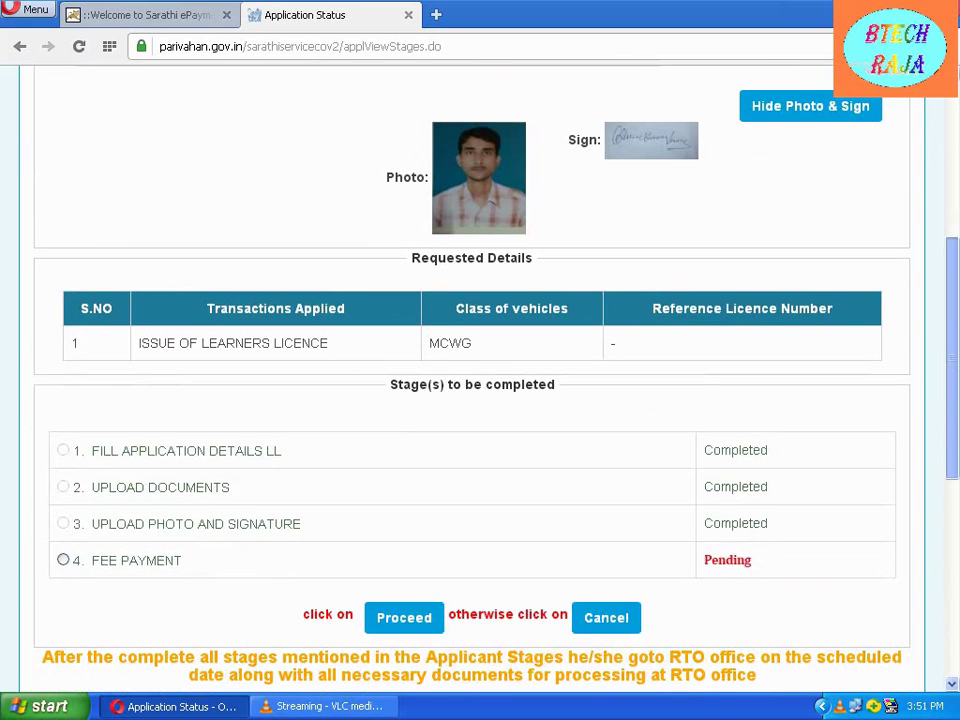
{"action": "scroll", "coordinate": [480, 400], "scroll_direction": "down", "scroll_amount": 3}
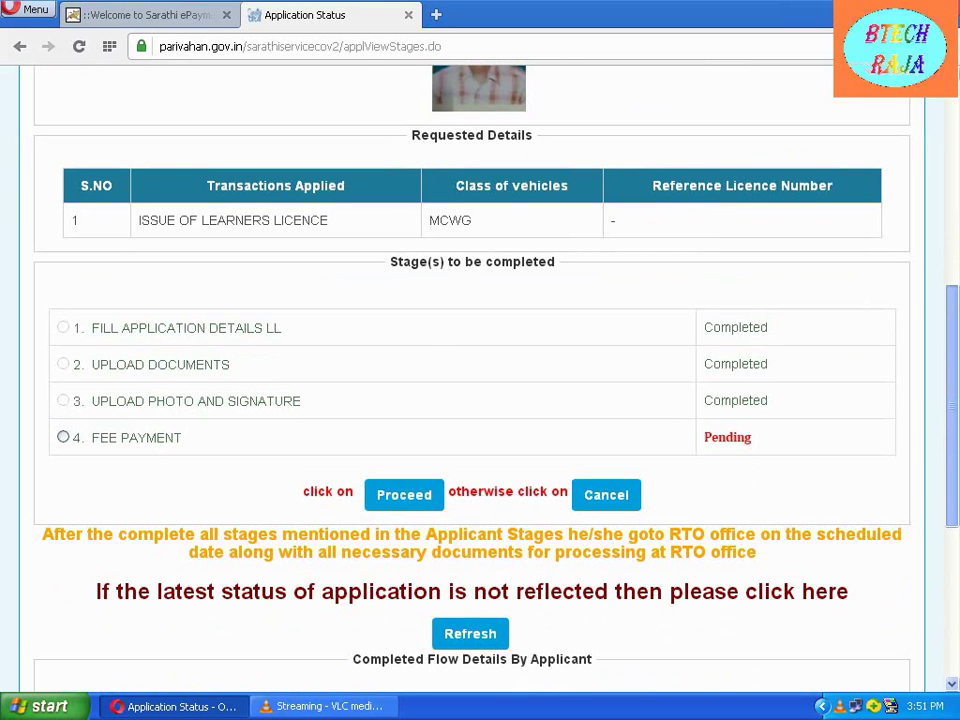
{"action": "scroll", "coordinate": [480, 400], "scroll_direction": "down", "scroll_amount": 2}
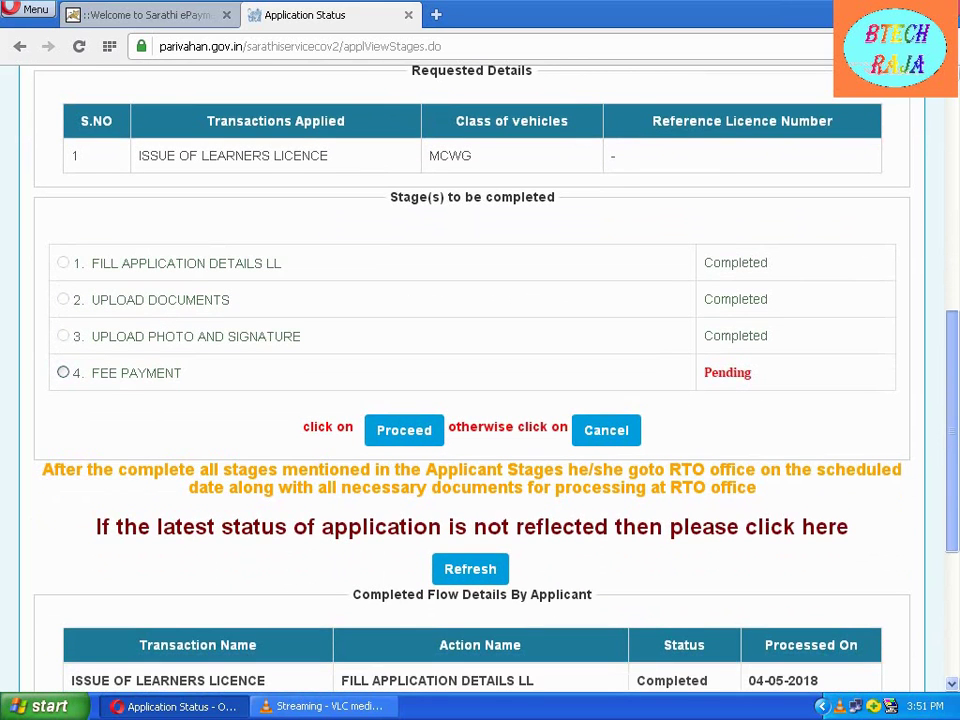
{"action": "scroll", "coordinate": [480, 400], "scroll_direction": "down", "scroll_amount": 2}
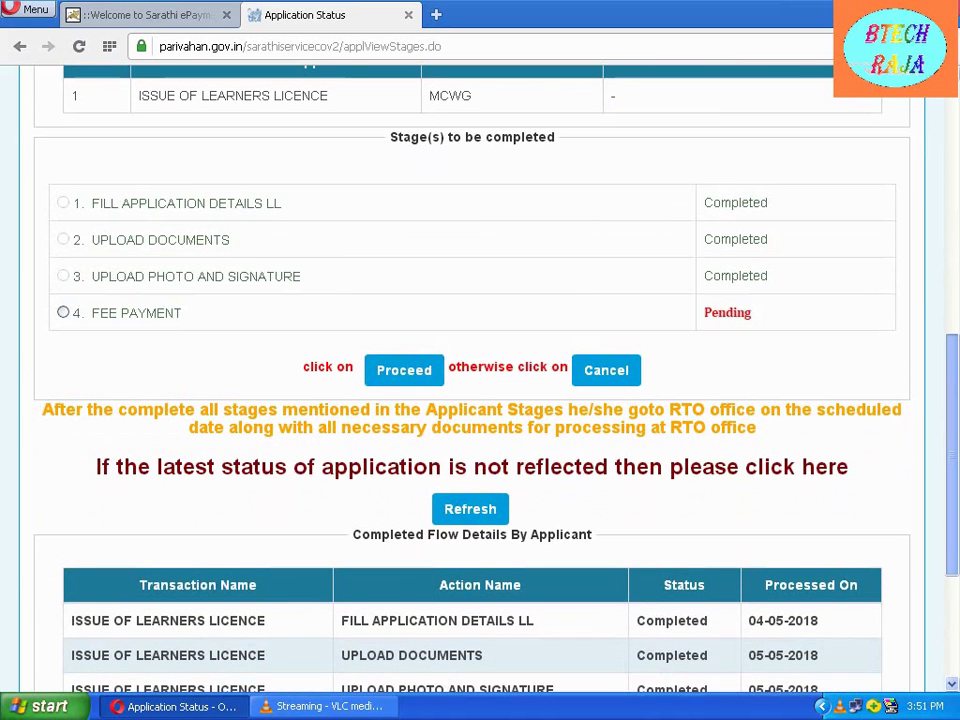
{"action": "scroll", "coordinate": [480, 400], "scroll_direction": "down", "scroll_amount": 2}
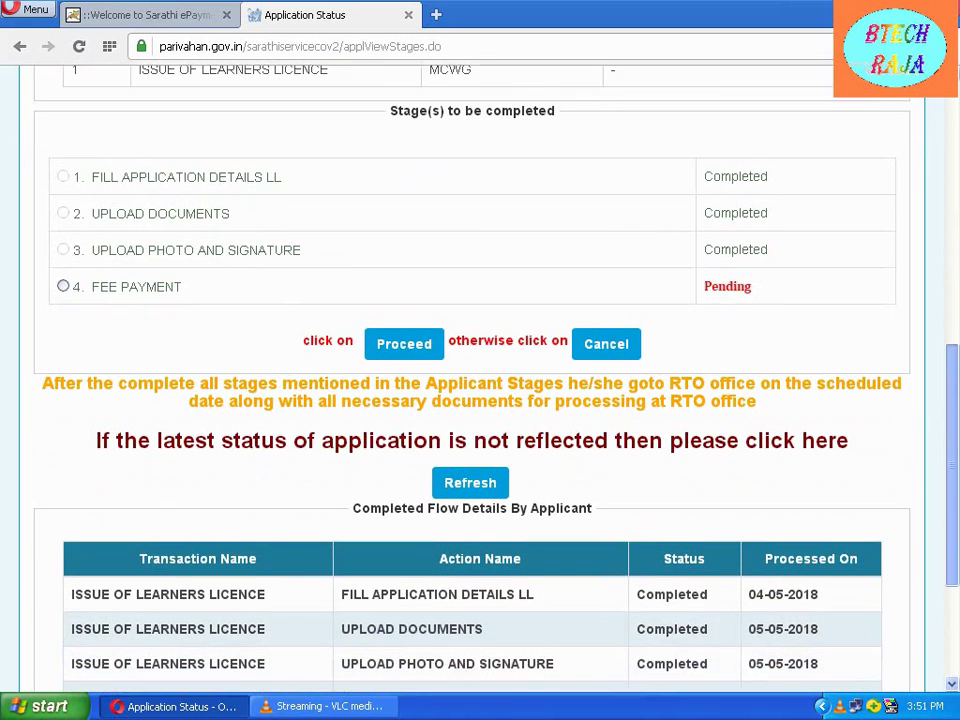
{"action": "scroll", "coordinate": [480, 400], "scroll_direction": "down", "scroll_amount": 1}
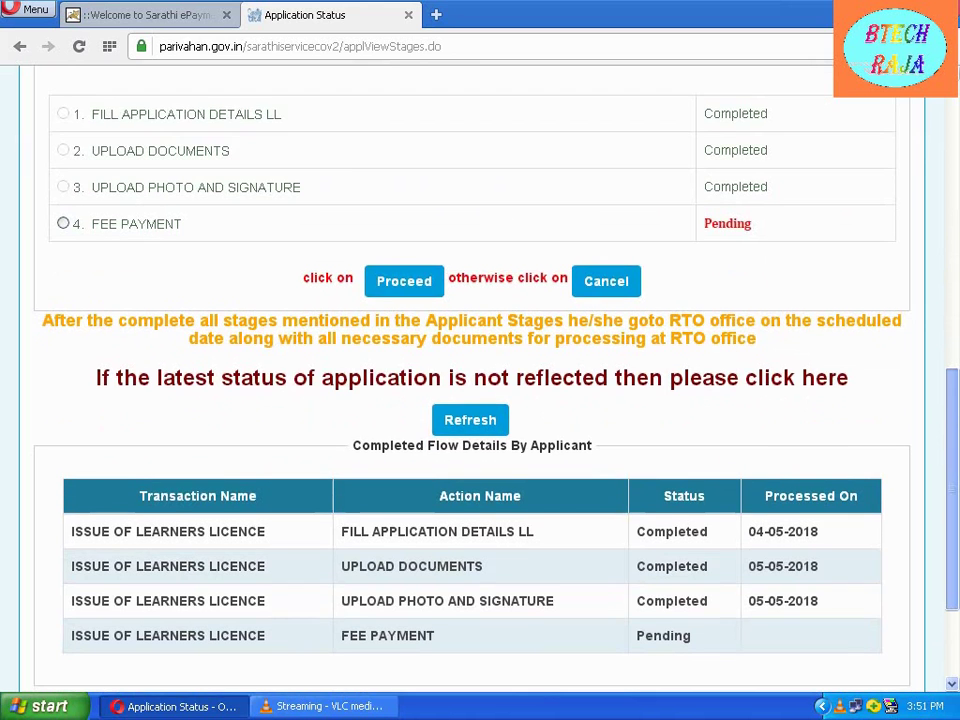
{"action": "scroll", "coordinate": [480, 400], "scroll_direction": "down", "scroll_amount": 1}
{"action": "scroll", "coordinate": [480, 400], "scroll_direction": "down", "scroll_amount": 3}
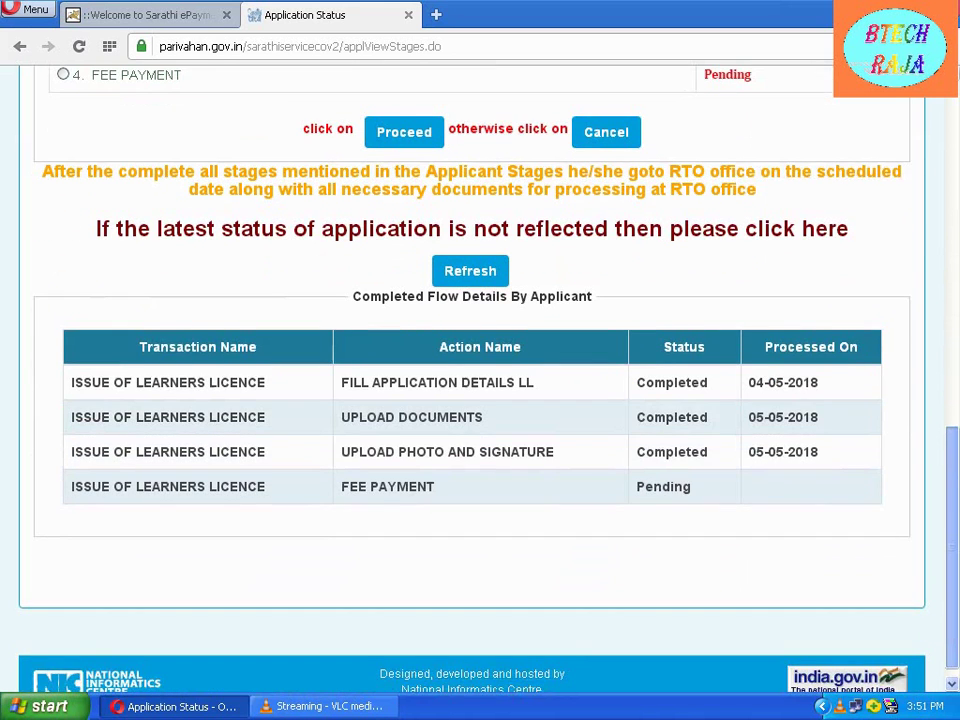
{"action": "scroll", "coordinate": [480, 400], "scroll_direction": "up", "scroll_amount": 2}
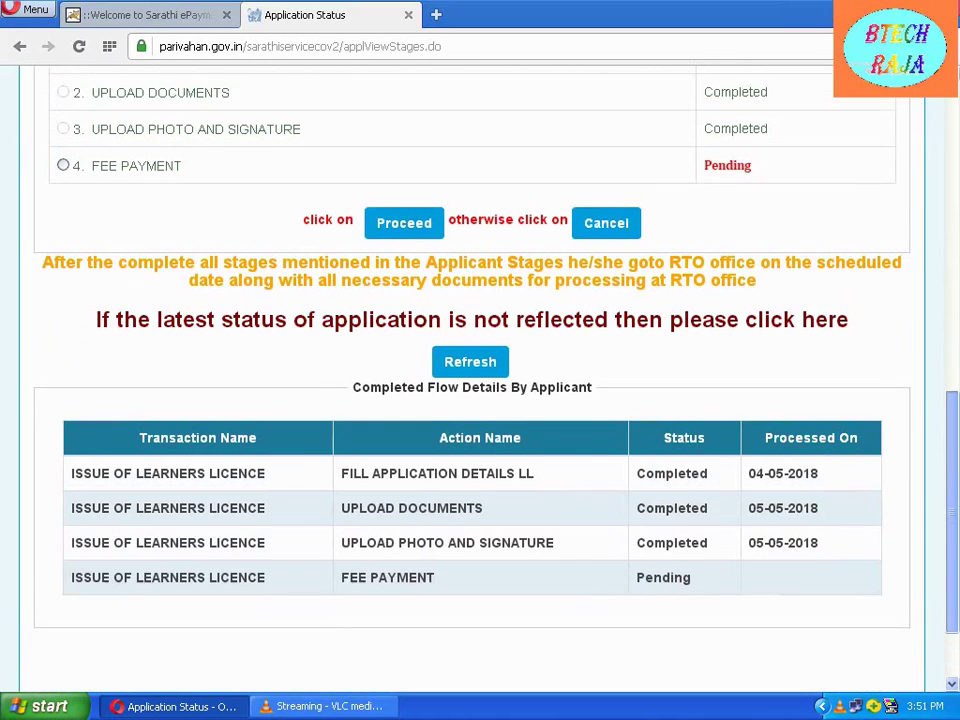
{"action": "scroll", "coordinate": [480, 400], "scroll_direction": "up", "scroll_amount": 1}
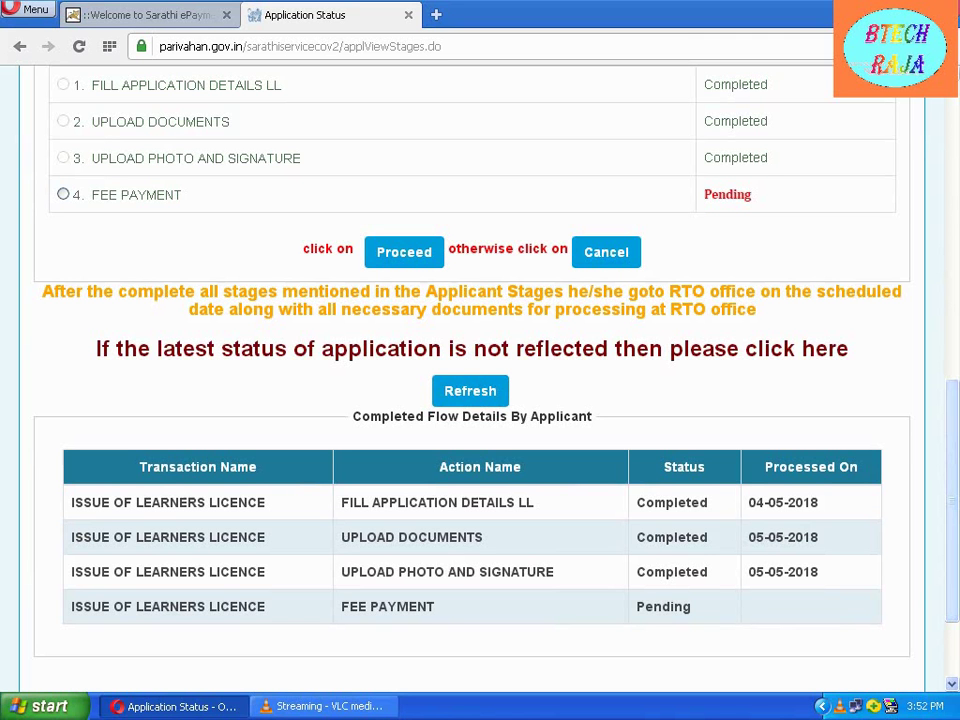
Step: Recheck the application status page from the applicant's photo and signature down to the completed flow details
{"action": "scroll", "coordinate": [480, 380], "scroll_direction": "up", "scroll_amount": 4}
{"action": "scroll", "coordinate": [480, 380], "scroll_direction": "up", "scroll_amount": 5}
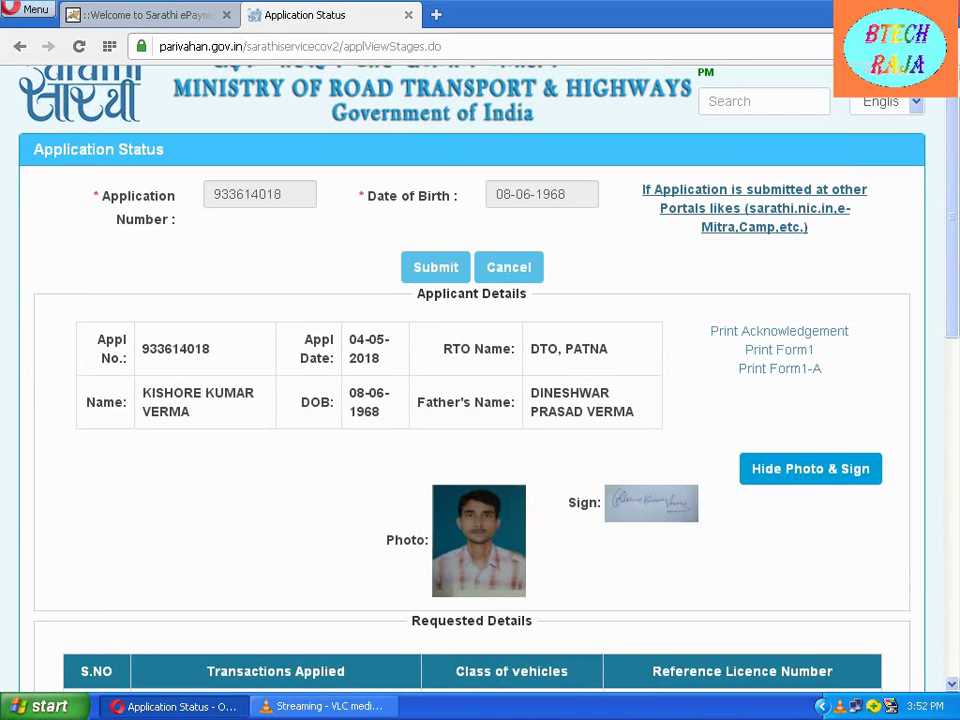
{"action": "scroll", "coordinate": [480, 380], "scroll_direction": "down", "scroll_amount": 10}
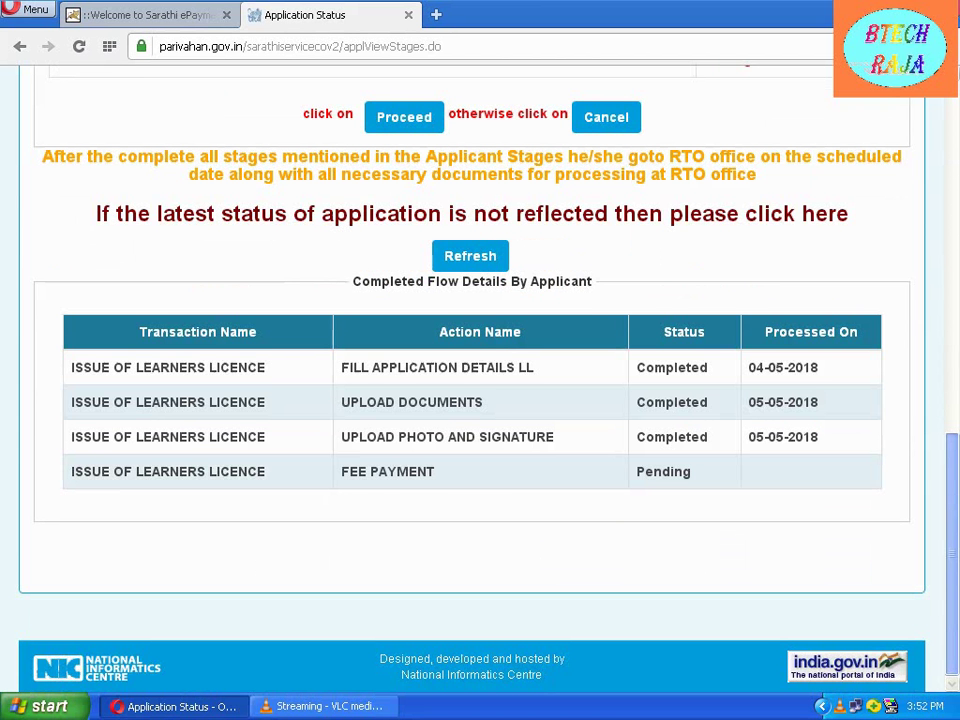
{"action": "scroll", "coordinate": [480, 380], "scroll_direction": "up", "scroll_amount": 1}
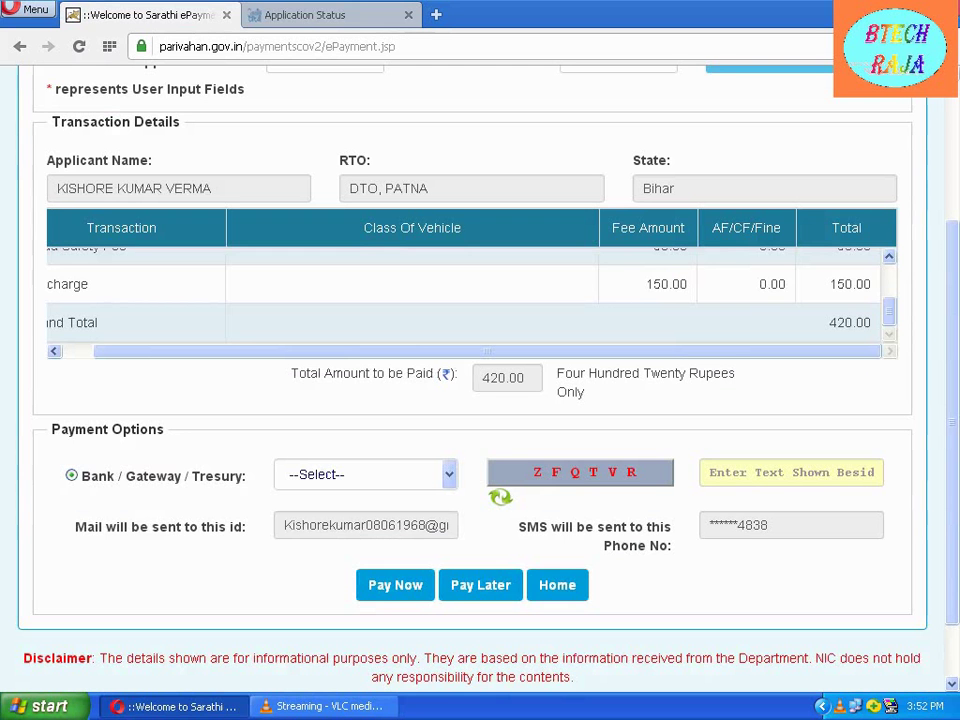
Step: Return to the Application Fee for LL / DL Test page and close the Application Status page
{"action": "scroll", "coordinate": [470, 360], "scroll_direction": "up", "scroll_amount": 3}
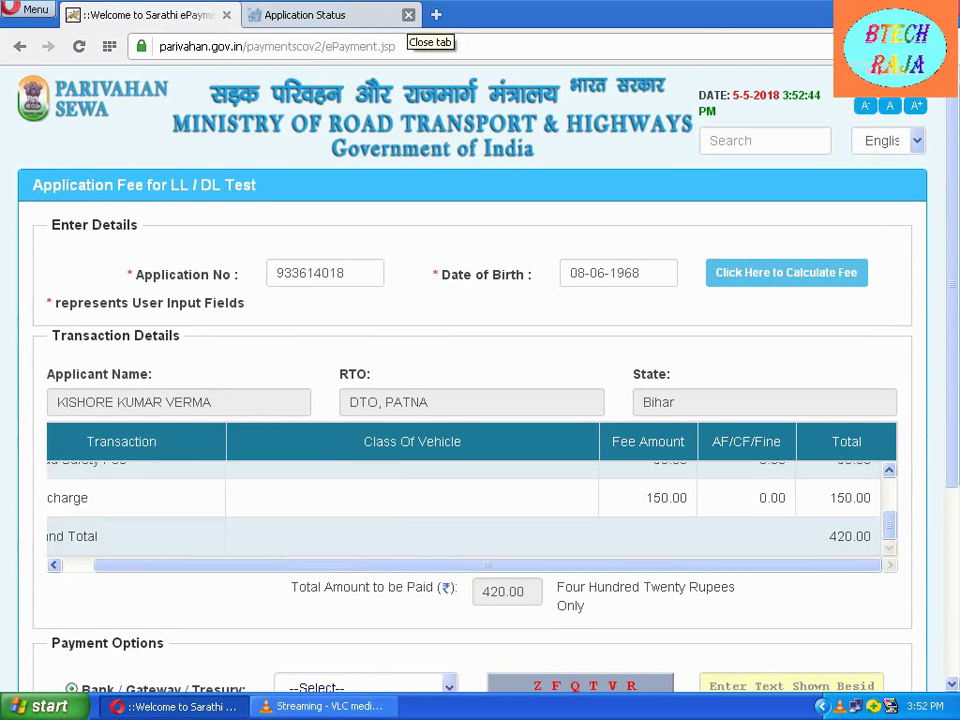
{"action": "left_click", "coordinate": [408, 14]}
{"action": "scroll", "coordinate": [480, 400], "scroll_direction": "down", "scroll_amount": 1}
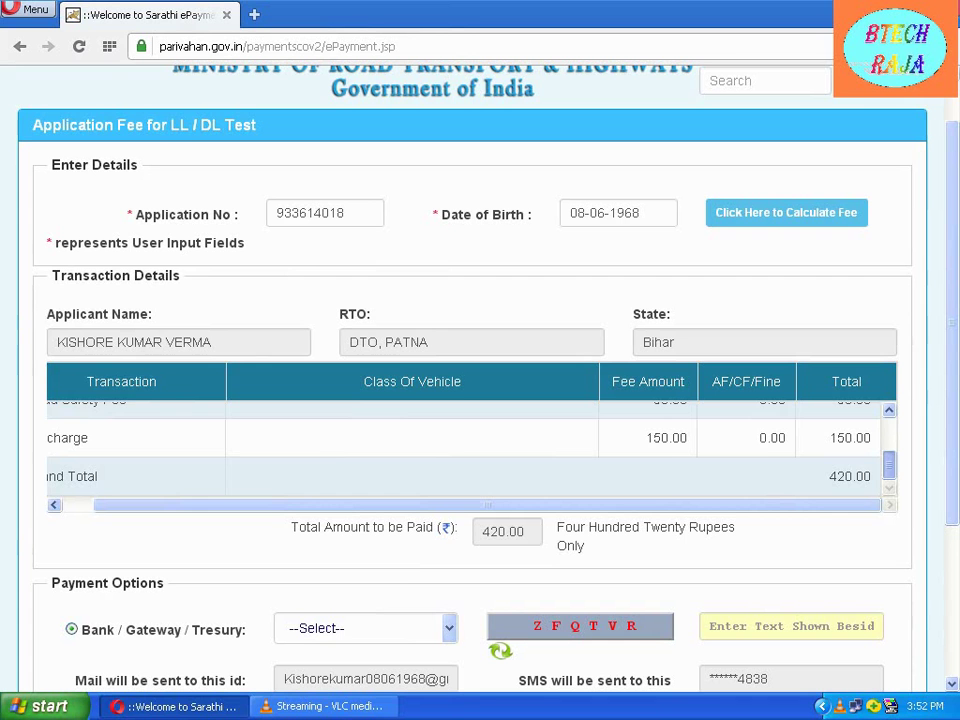
Step: Examine every row of the transaction fee table, from ISSUE NEW LL to Grand Total, across the fee amount, fine and total columns
{"action": "scroll", "coordinate": [470, 450], "scroll_direction": "up", "scroll_amount": 3}
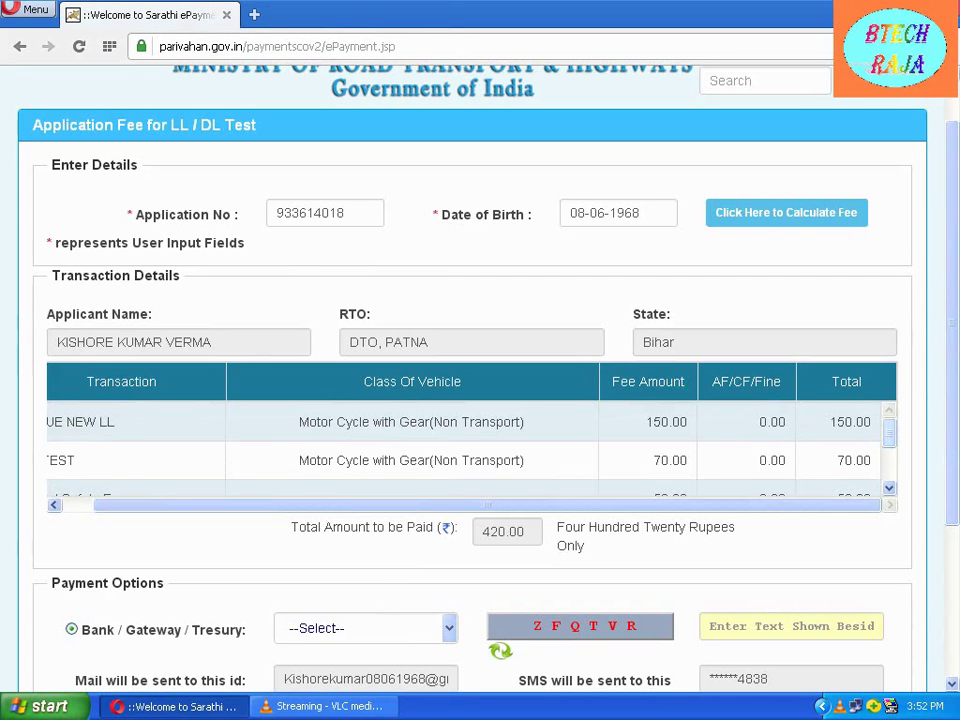
{"action": "scroll", "coordinate": [470, 440], "scroll_direction": "left", "scroll_amount": 1}
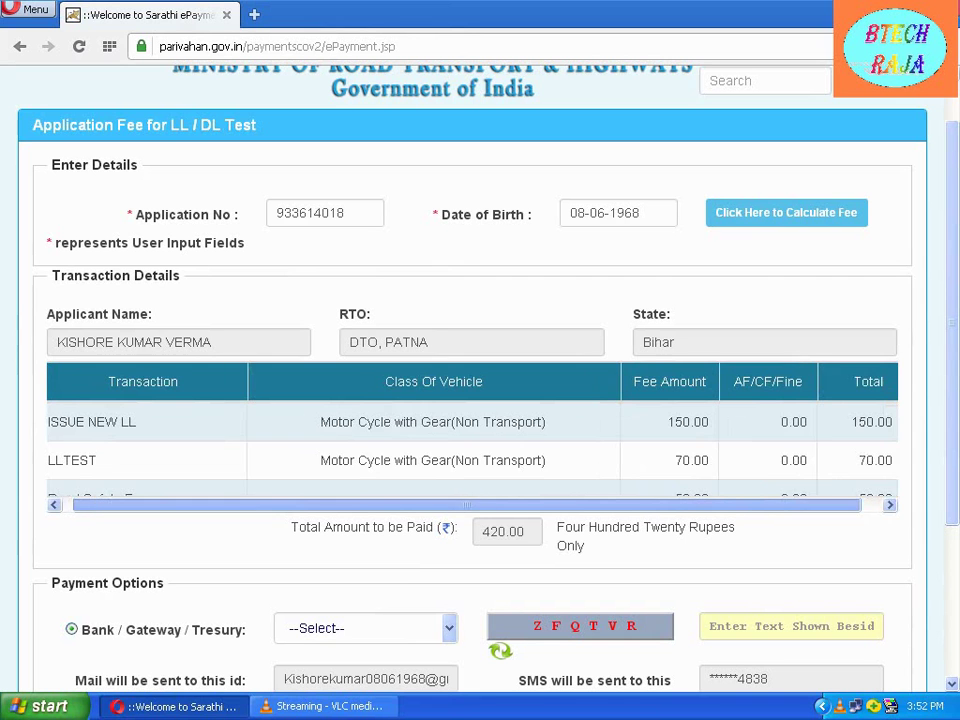
{"action": "scroll", "coordinate": [470, 440], "scroll_direction": "right", "scroll_amount": 1}
{"action": "scroll", "coordinate": [470, 440], "scroll_direction": "left", "scroll_amount": 1}
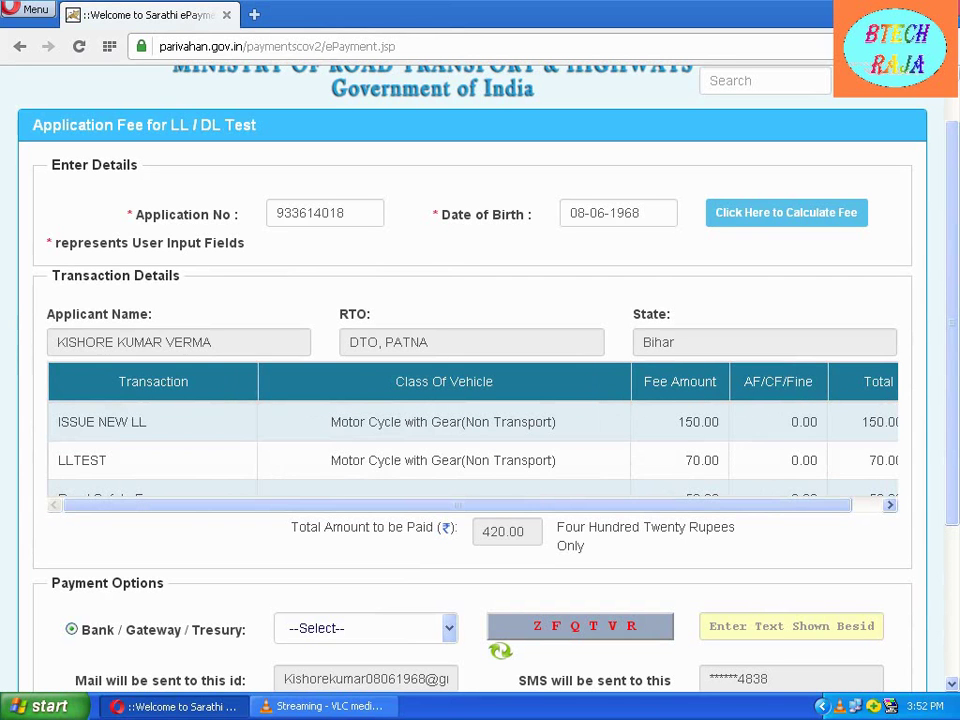
{"action": "scroll", "coordinate": [470, 440], "scroll_direction": "right", "scroll_amount": 1}
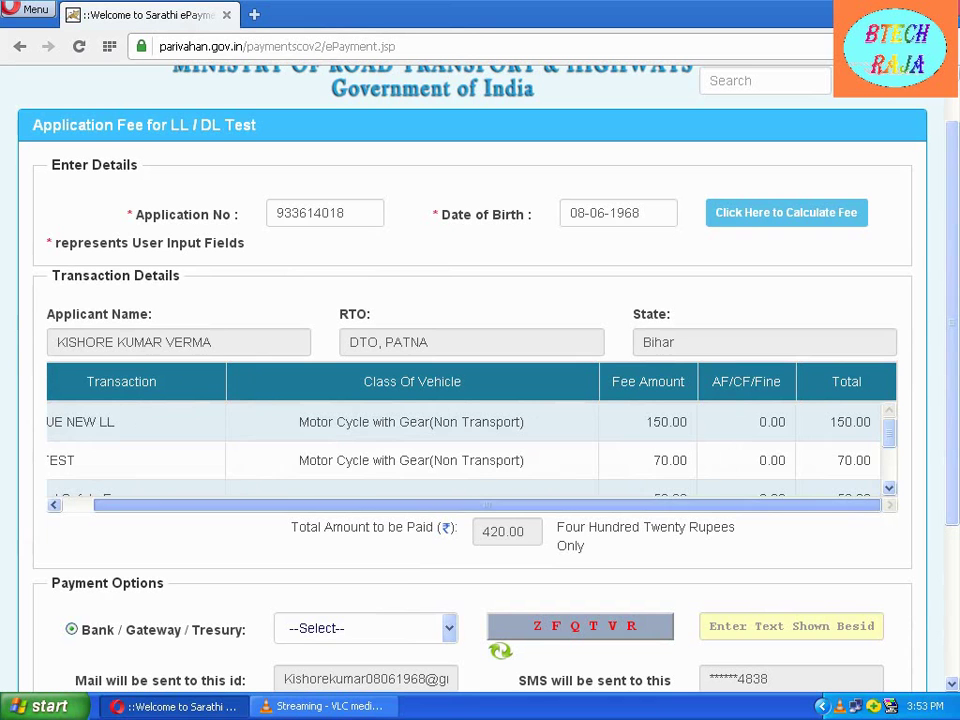
{"action": "scroll", "coordinate": [470, 450], "scroll_direction": "down", "scroll_amount": 1}
{"action": "scroll", "coordinate": [470, 445], "scroll_direction": "up", "scroll_amount": 2}
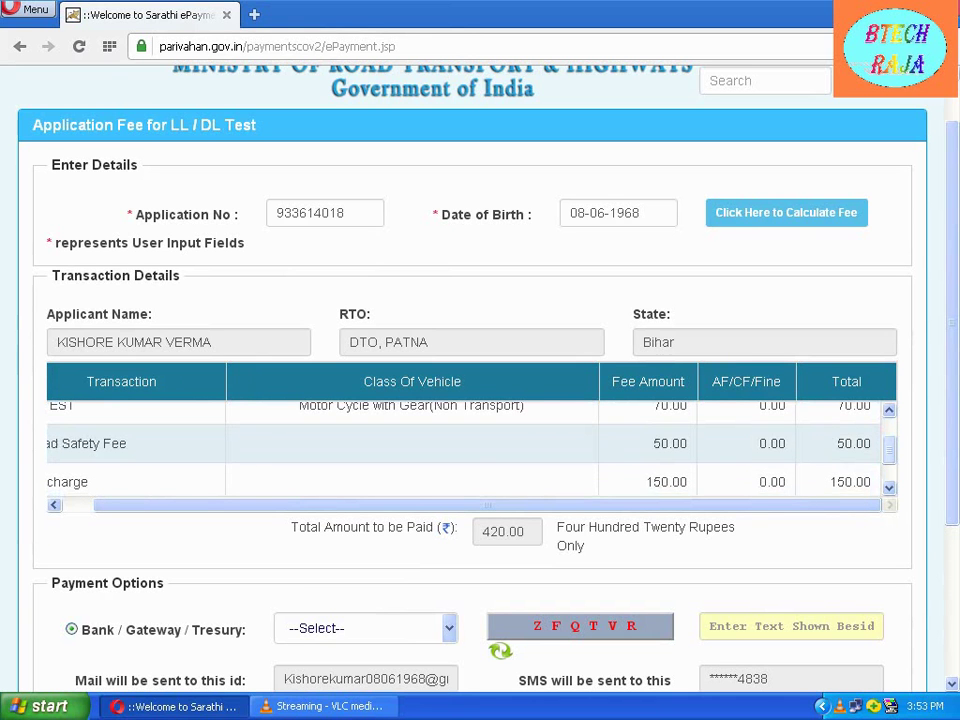
{"action": "scroll", "coordinate": [470, 445], "scroll_direction": "left", "scroll_amount": 2}
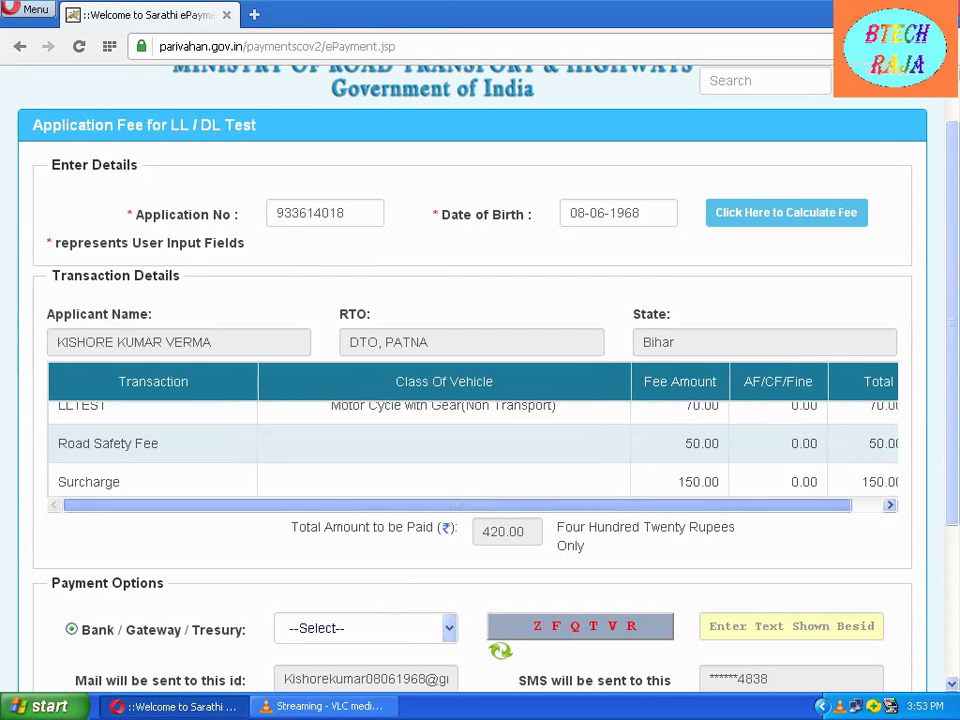
{"action": "scroll", "coordinate": [470, 445], "scroll_direction": "right", "scroll_amount": 2}
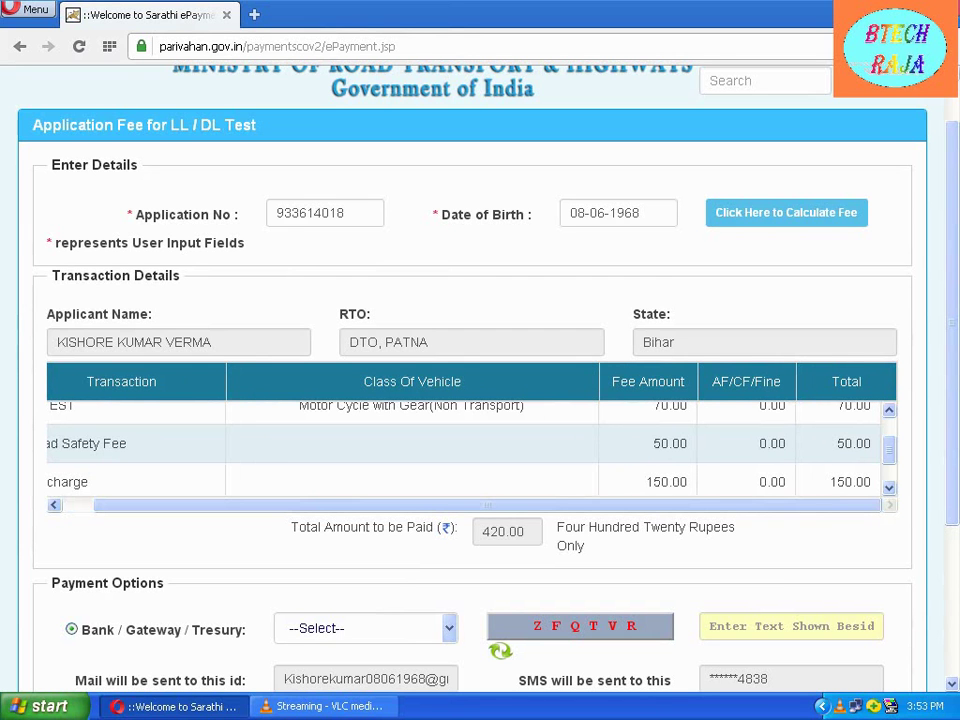
{"action": "left_click_drag", "start_coordinate": [630, 443], "coordinate": [95, 482]}
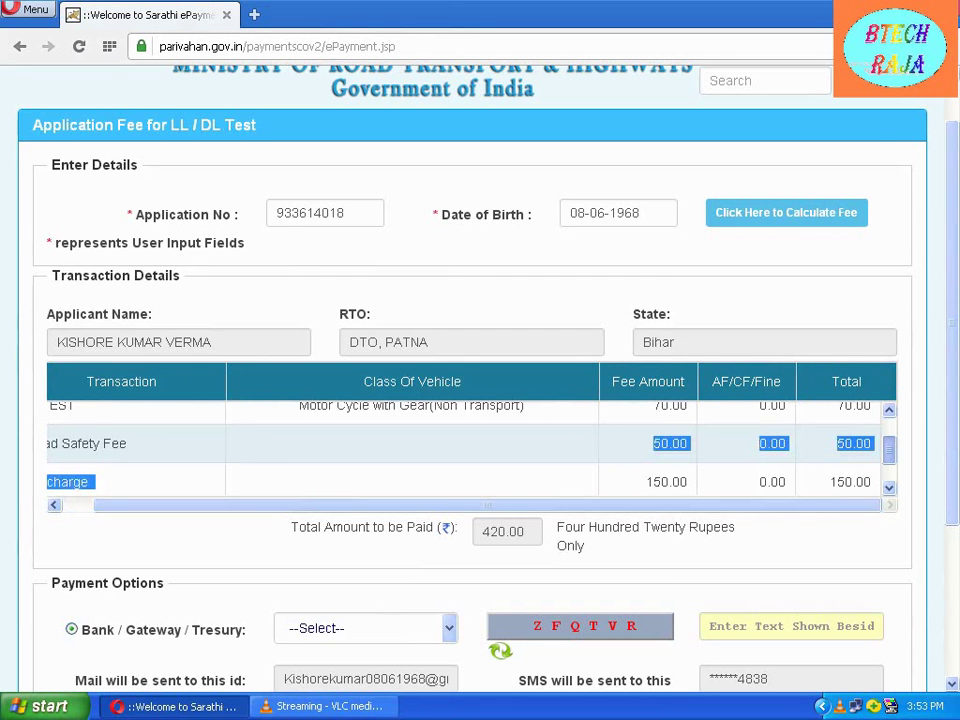
{"action": "scroll", "coordinate": [470, 445], "scroll_direction": "down", "scroll_amount": 1}
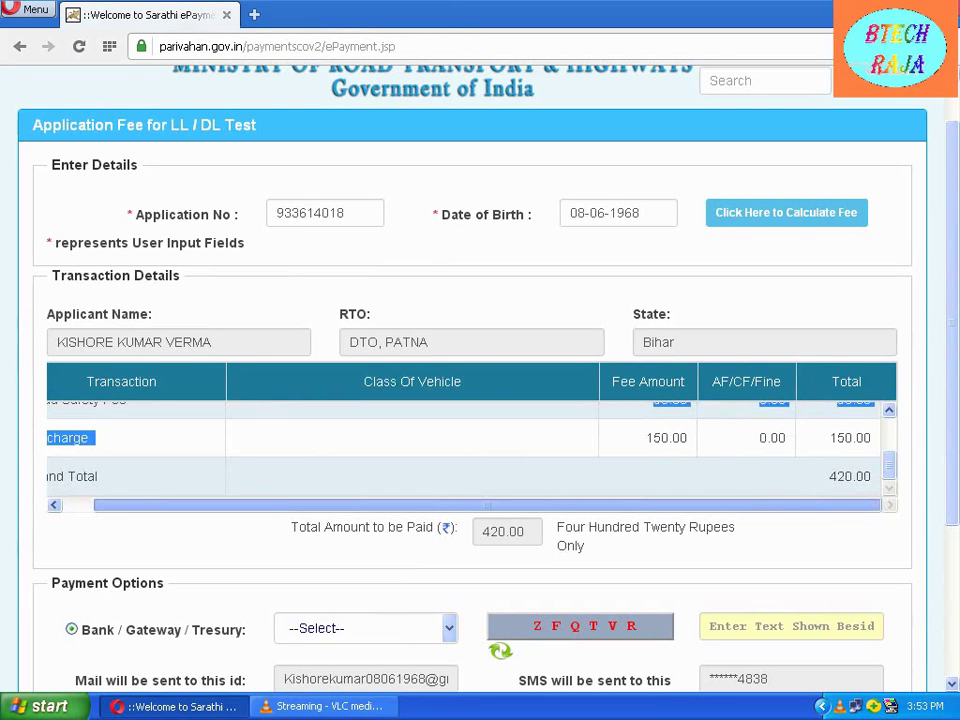
{"action": "scroll", "coordinate": [470, 445], "scroll_direction": "left", "scroll_amount": 2}
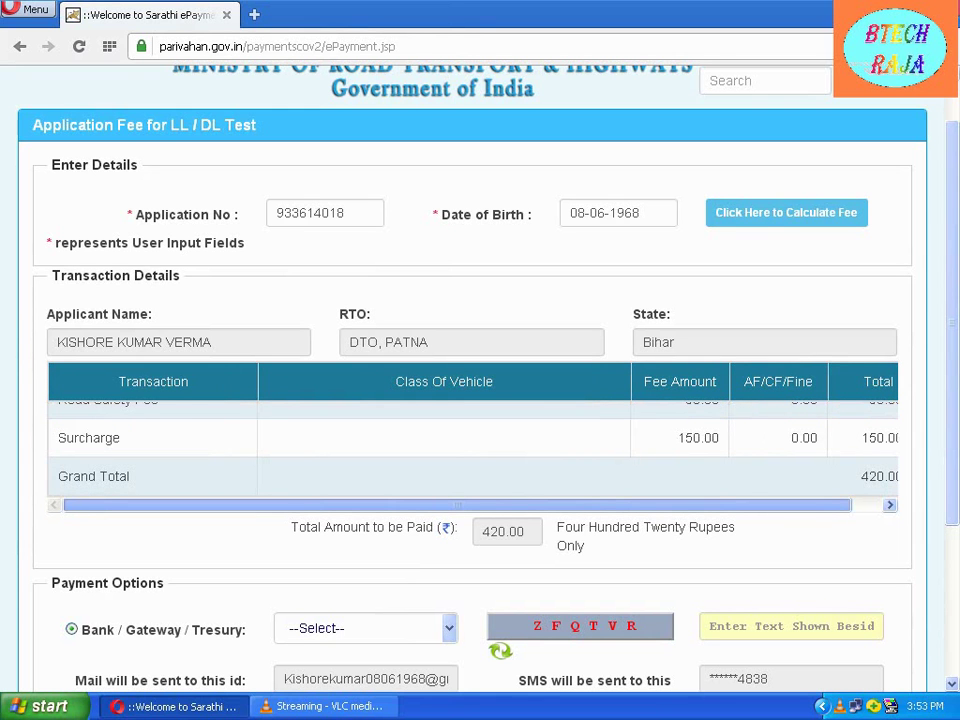
{"action": "scroll", "coordinate": [470, 440], "scroll_direction": "right", "scroll_amount": 2}
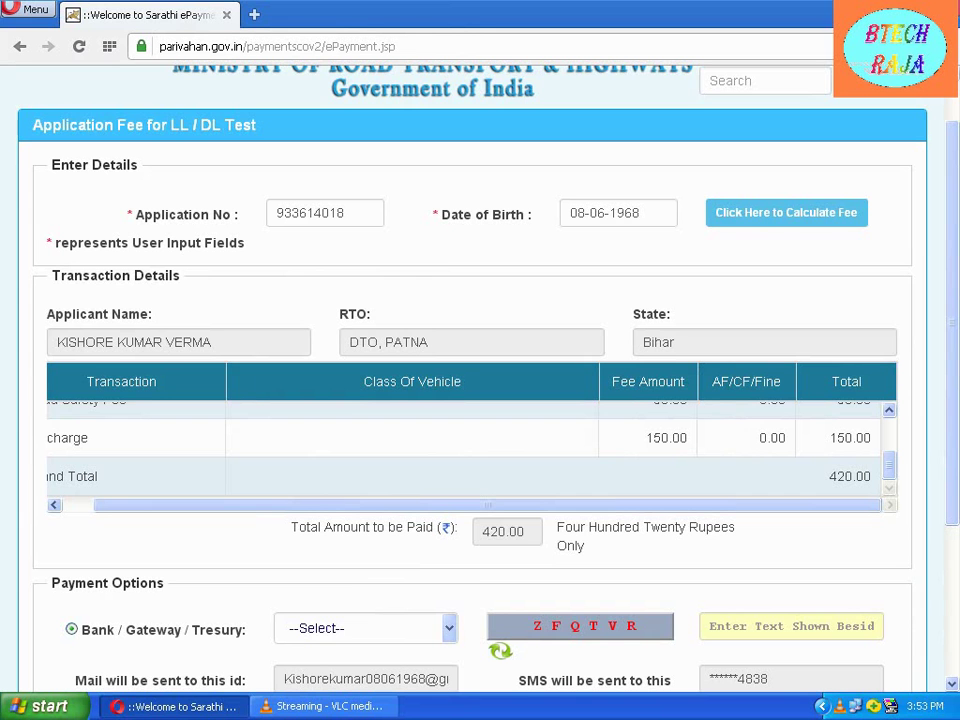
Step: Choose Online Govt Receipt Account System as the bank, gateway or treasury in the payment options
{"action": "scroll", "coordinate": [470, 400], "scroll_direction": "down", "scroll_amount": 2}
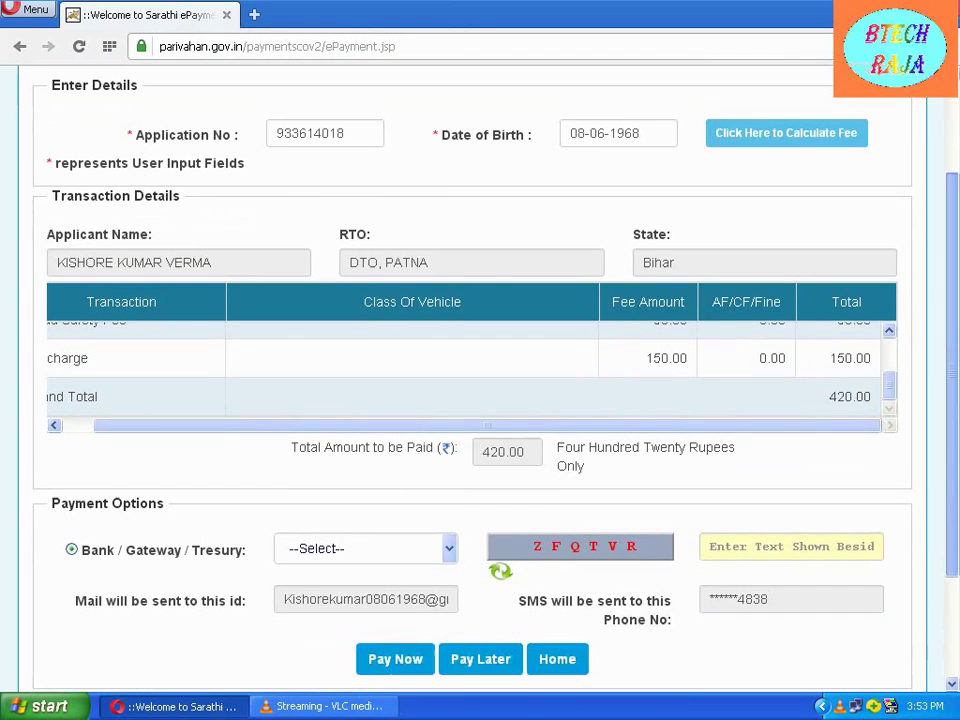
{"action": "scroll", "coordinate": [470, 400], "scroll_direction": "down", "scroll_amount": 2}
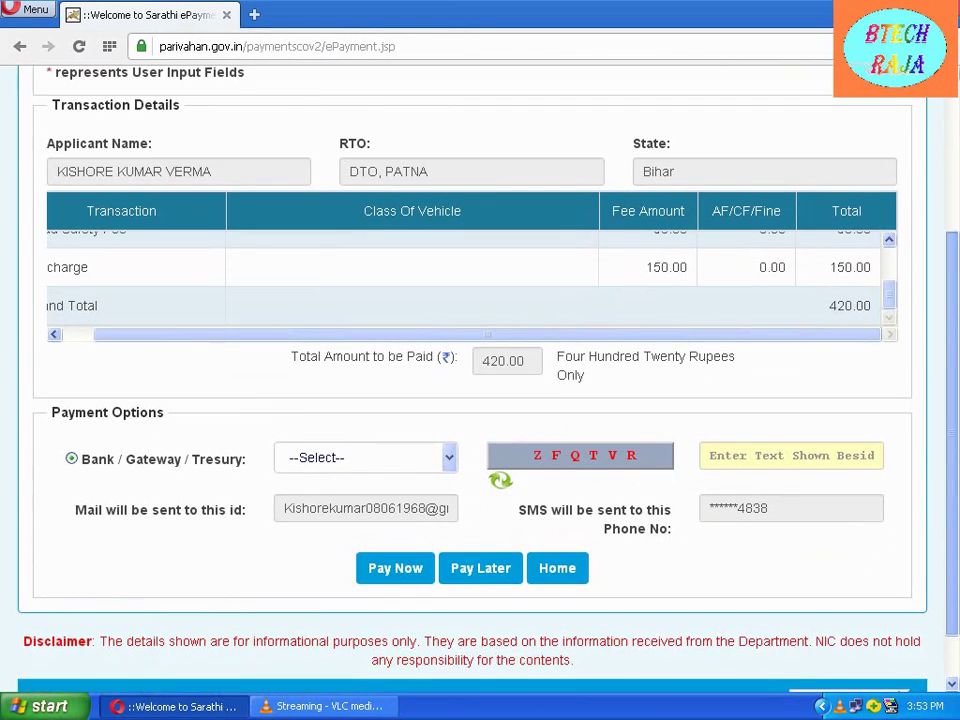
{"action": "scroll", "coordinate": [470, 400], "scroll_direction": "down", "scroll_amount": 1}
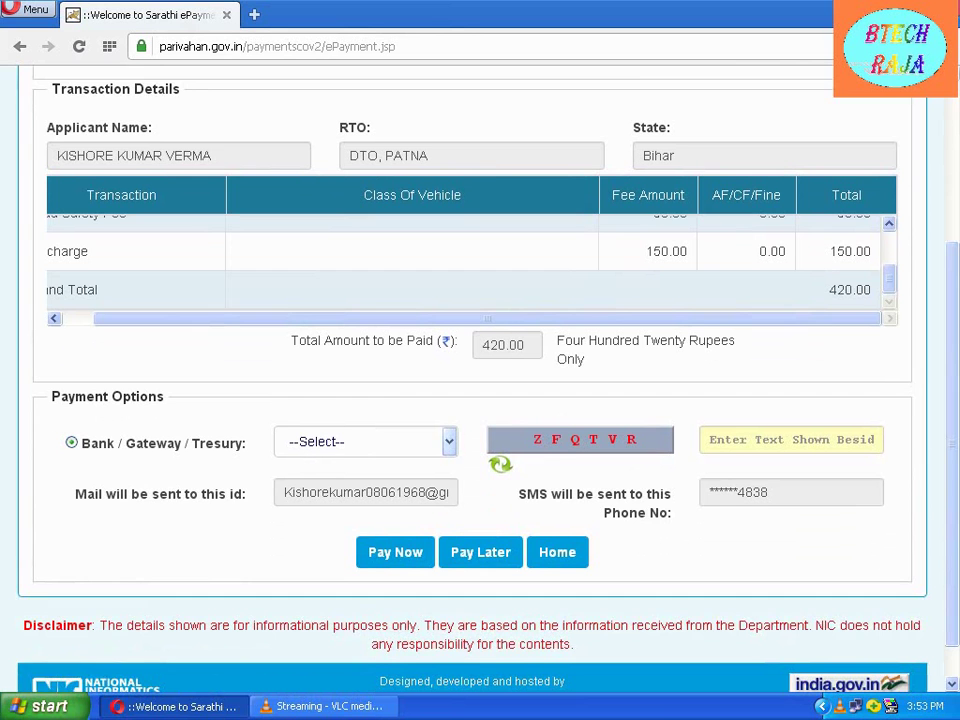
{"action": "scroll", "coordinate": [470, 400], "scroll_direction": "down", "scroll_amount": 1}
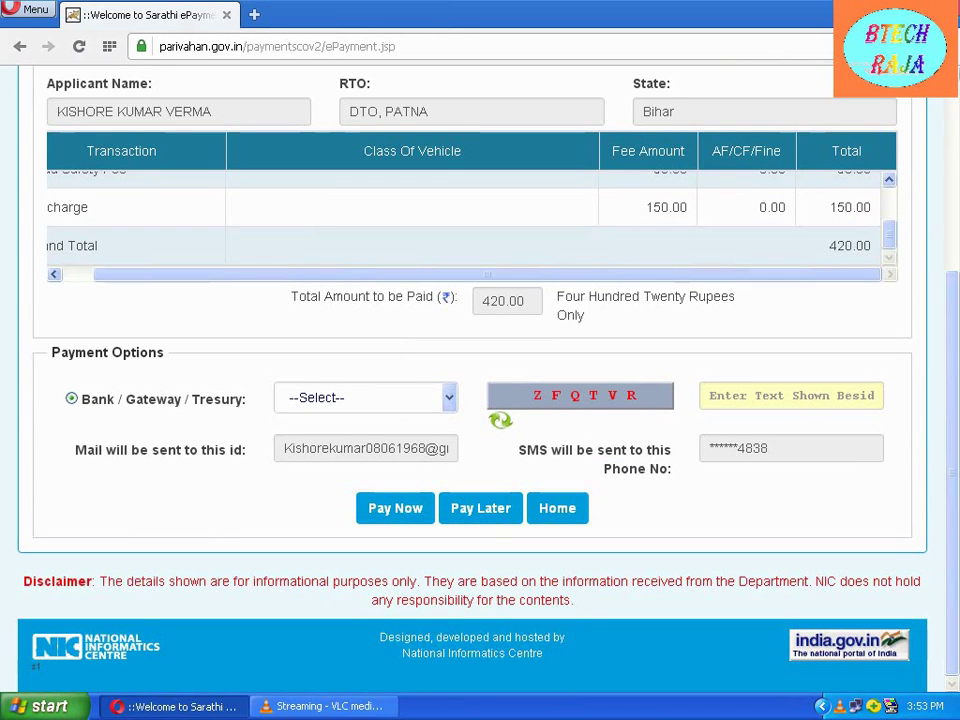
{"action": "left_click", "coordinate": [365, 397]}
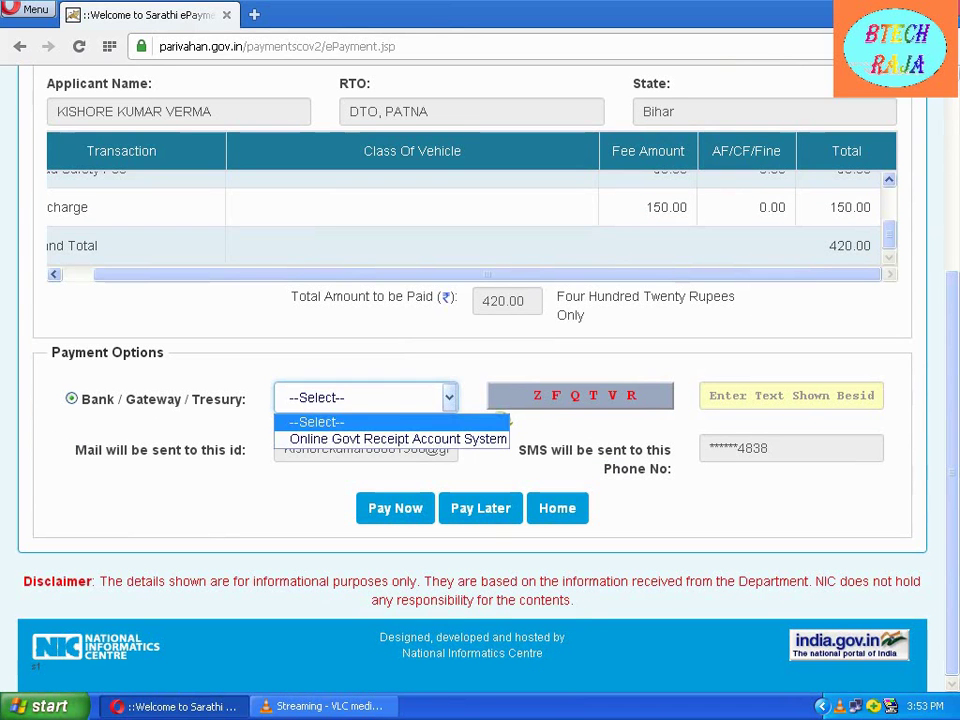
{"action": "key", "text": "Down"}
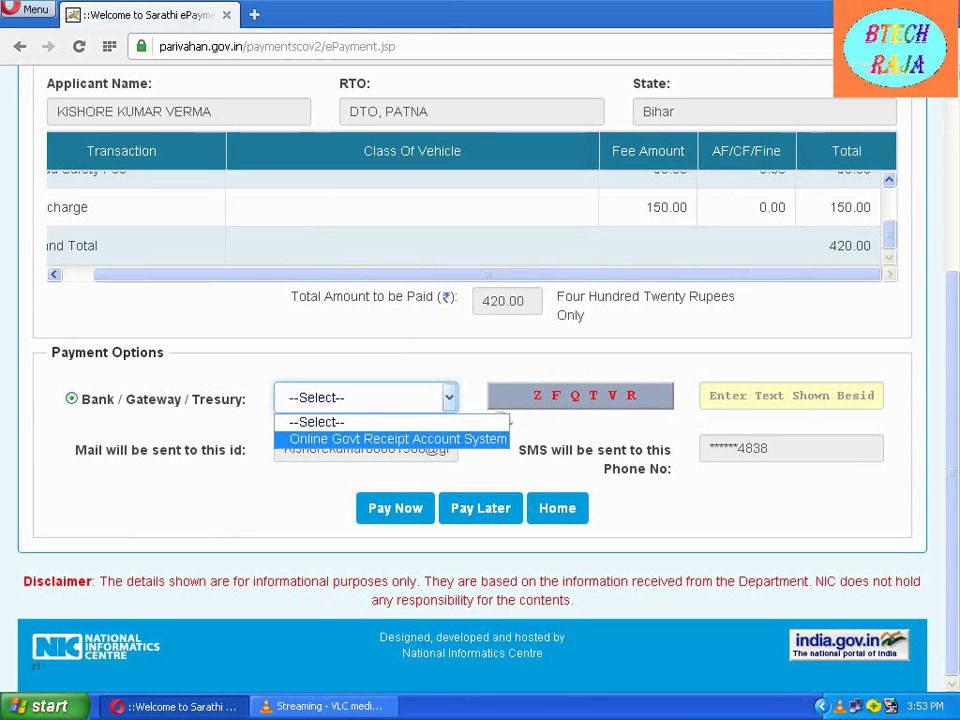
{"action": "key", "text": "Return"}
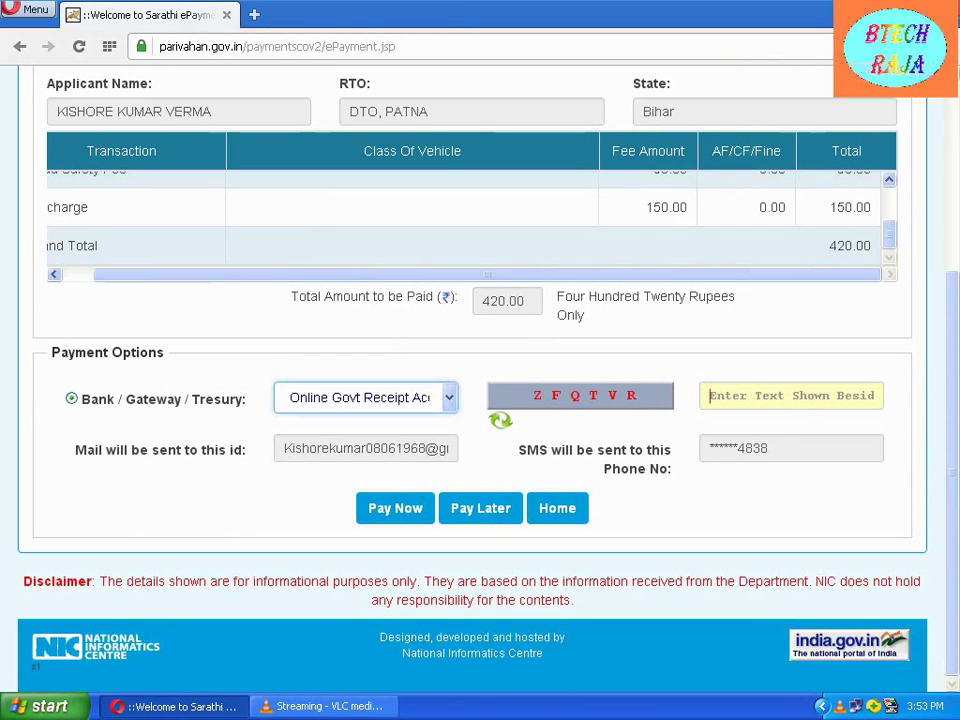
Step: Enter the captcha verification code shown beside the field and submit the fee with Pay Now
{"action": "left_click", "coordinate": [790, 396]}
{"action": "type", "text": "Z"}
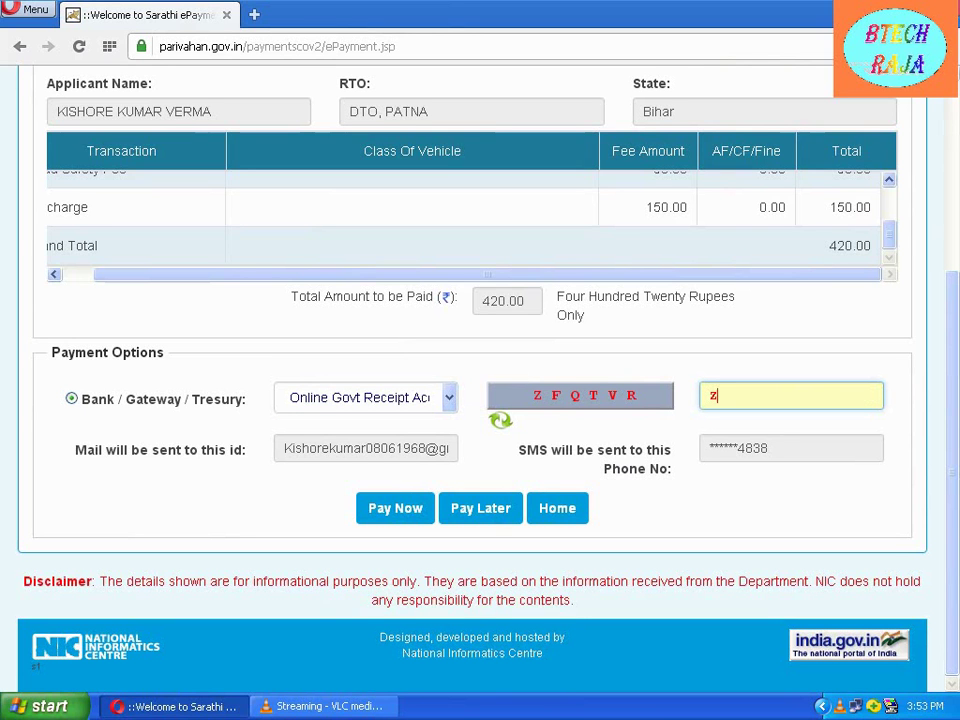
{"action": "type", "text": "FQTVR"}
{"action": "left_click", "coordinate": [395, 508]}
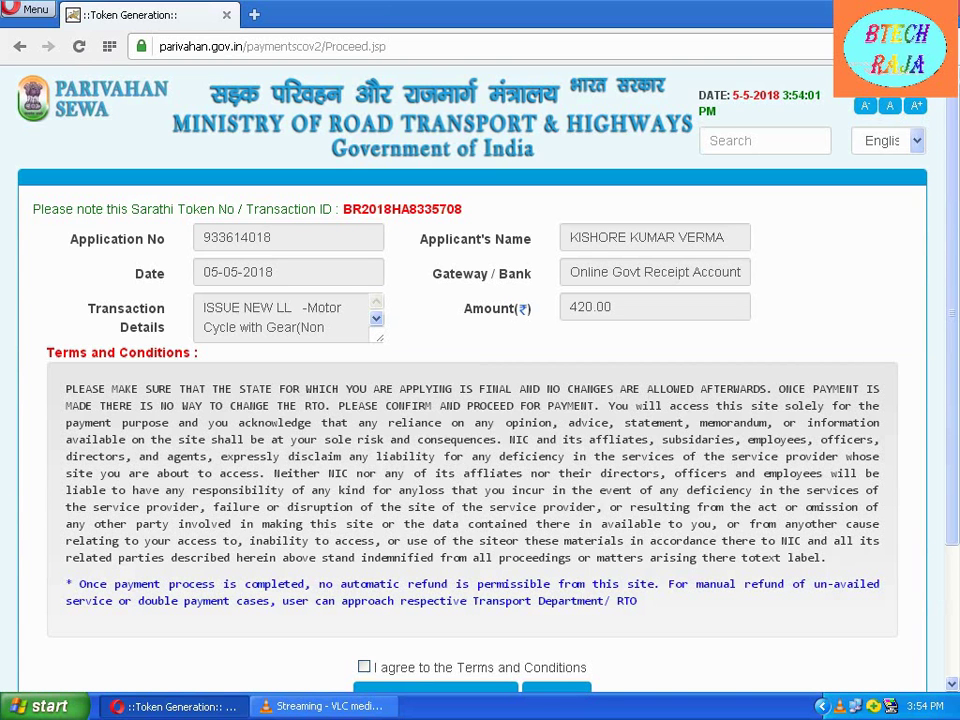
Step: Review the transaction details, agree to the Terms and Conditions and proceed for payment
{"action": "key", "text": "F5"}
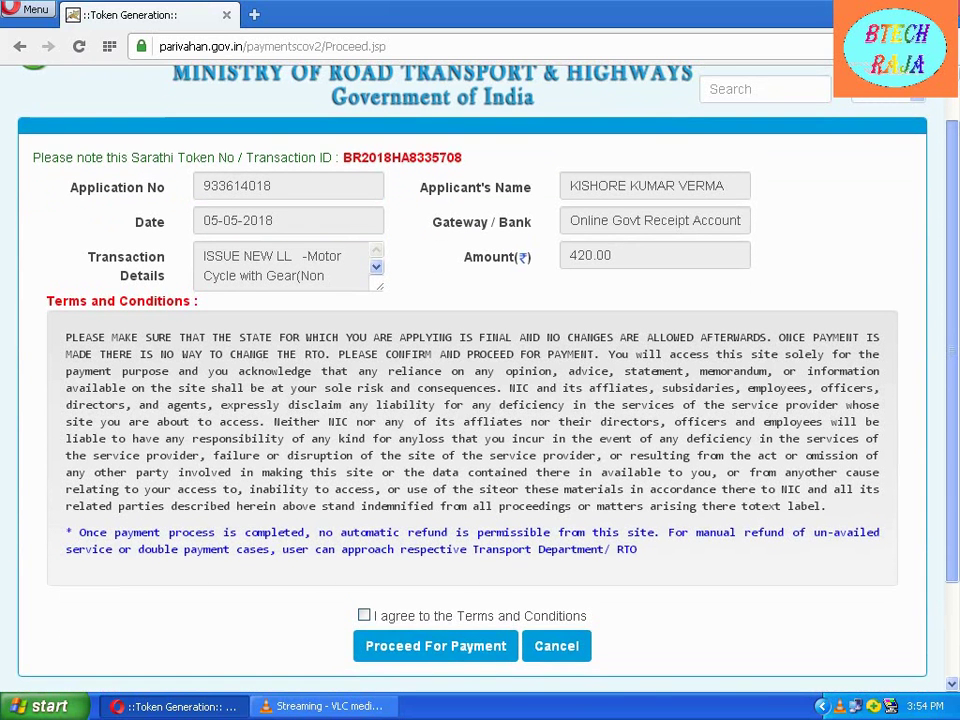
{"action": "scroll", "coordinate": [480, 380], "scroll_direction": "up", "scroll_amount": 1}
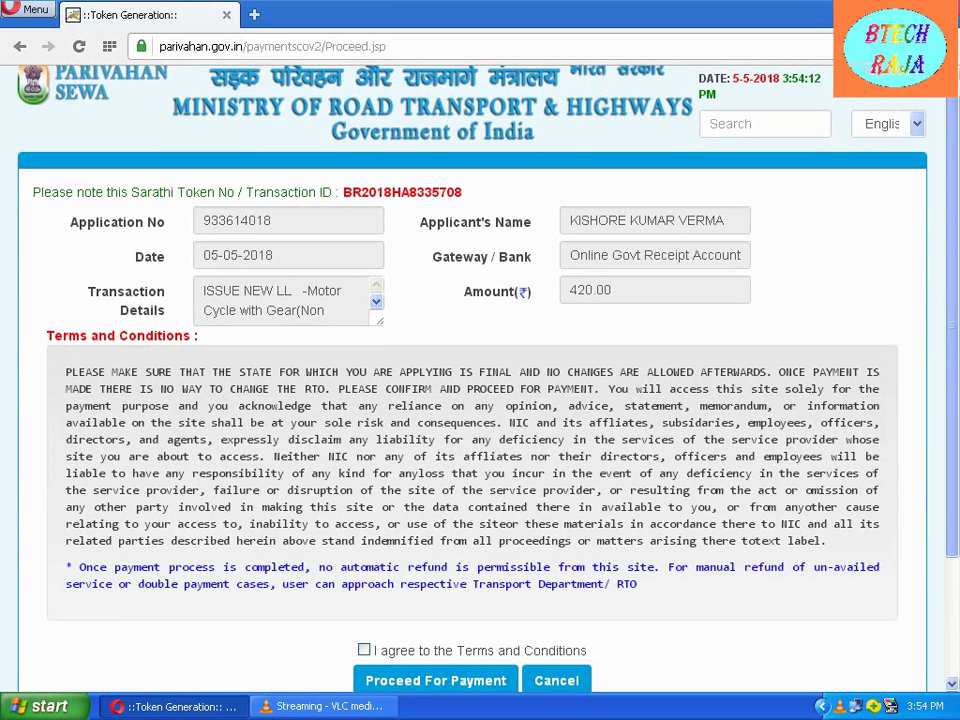
{"action": "scroll", "coordinate": [480, 380], "scroll_direction": "up", "scroll_amount": 1}
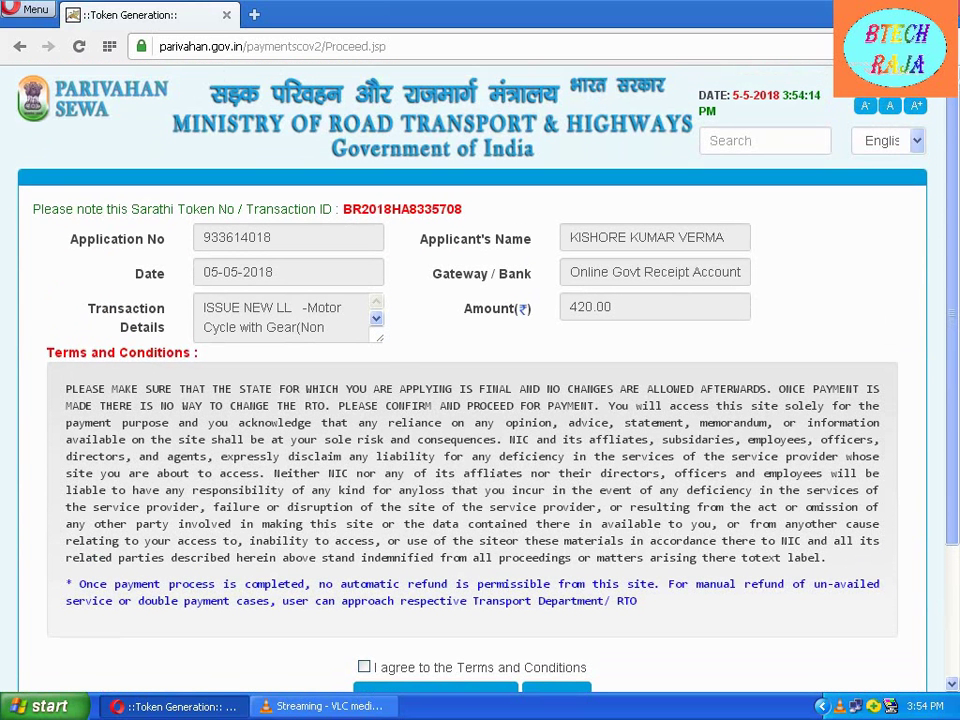
{"action": "scroll", "coordinate": [480, 380], "scroll_direction": "down", "scroll_amount": 3}
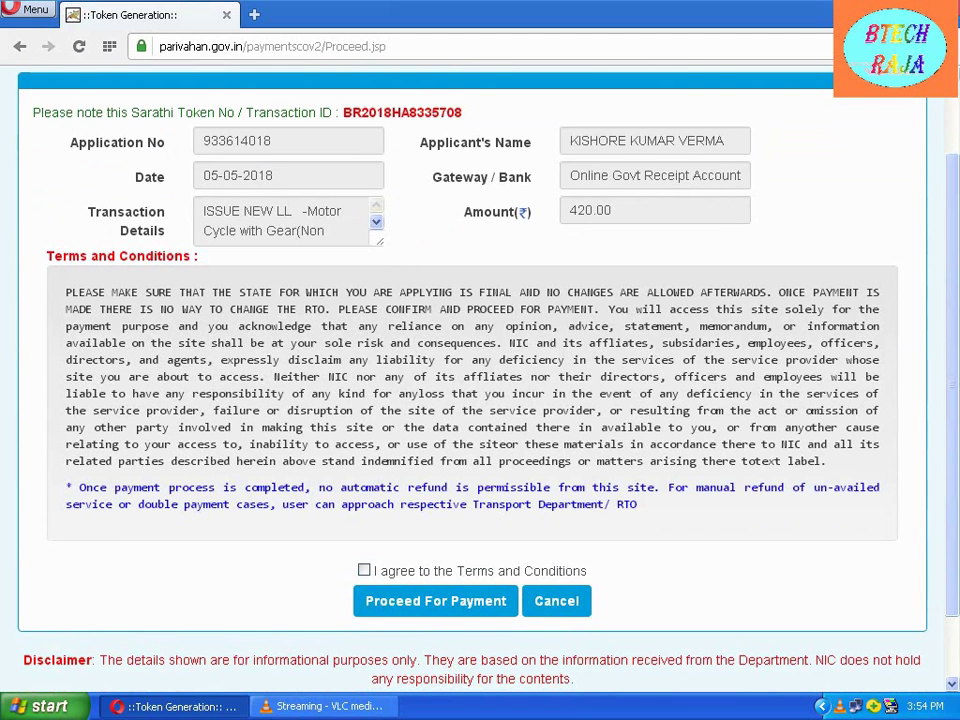
{"action": "left_click", "coordinate": [364, 570]}
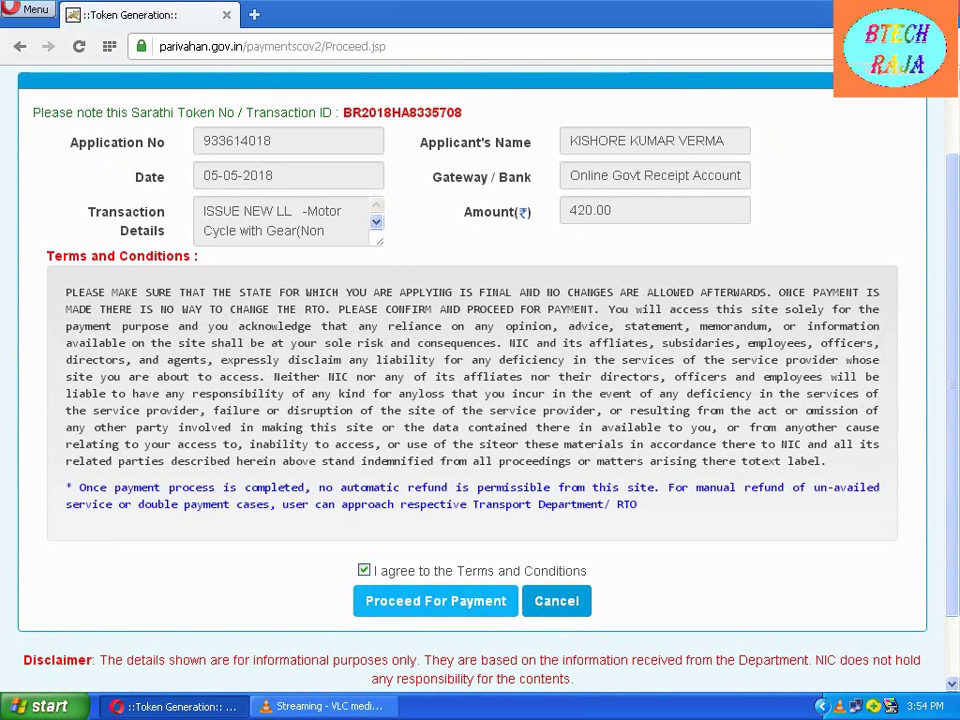
{"action": "left_click", "coordinate": [436, 600]}
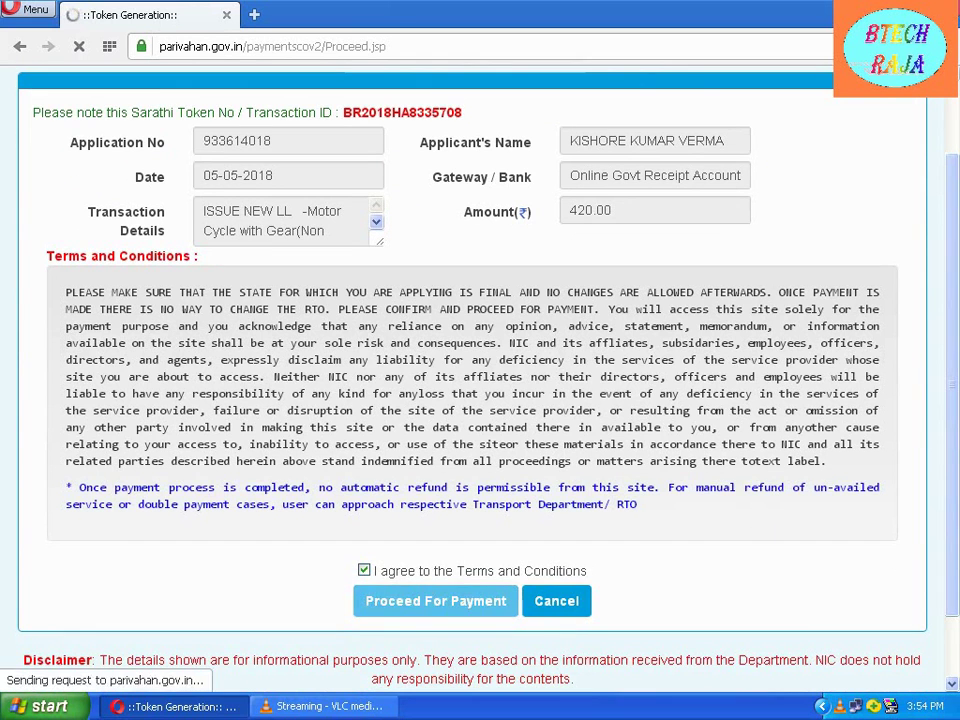